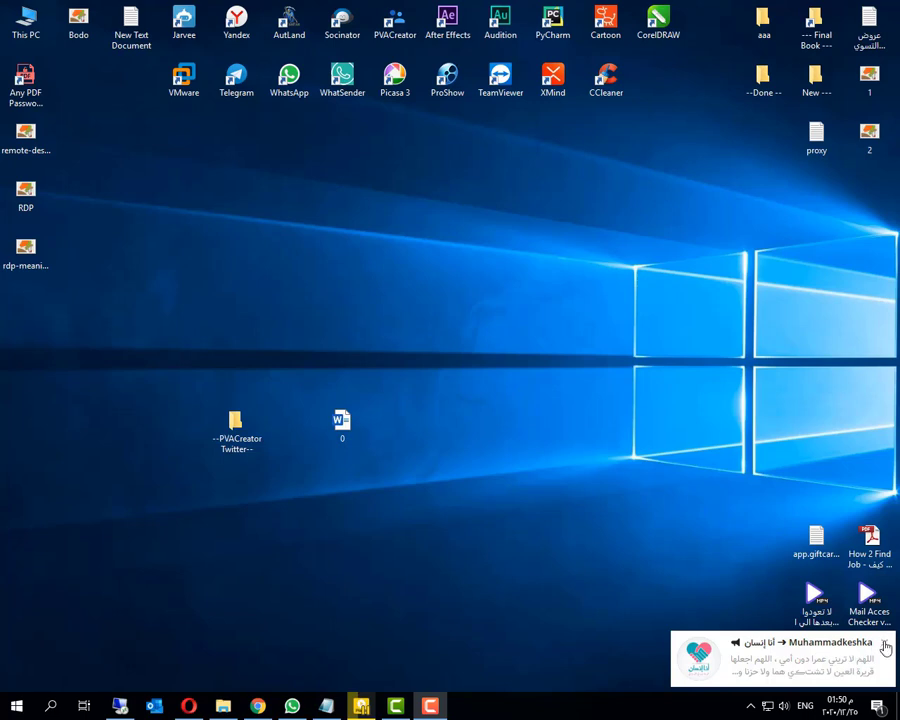
Dismiss the chat notification, then check and close the Telegram and IDM tray icon menus.
left_click(884, 643)
left_click(751, 704)
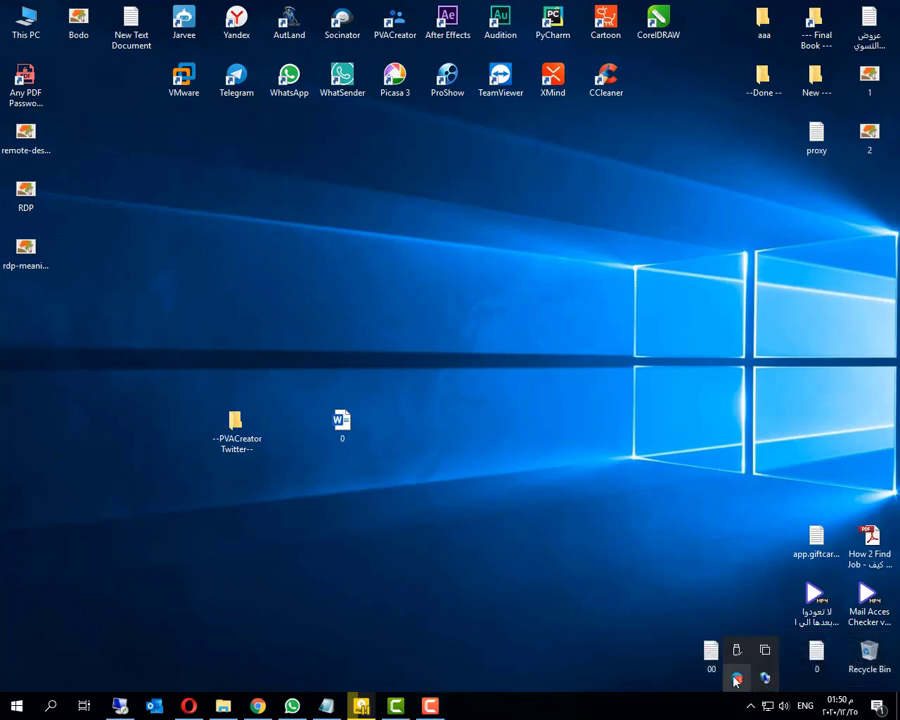
right_click(738, 678)
left_click(745, 676)
right_click(765, 679)
left_click(775, 673)
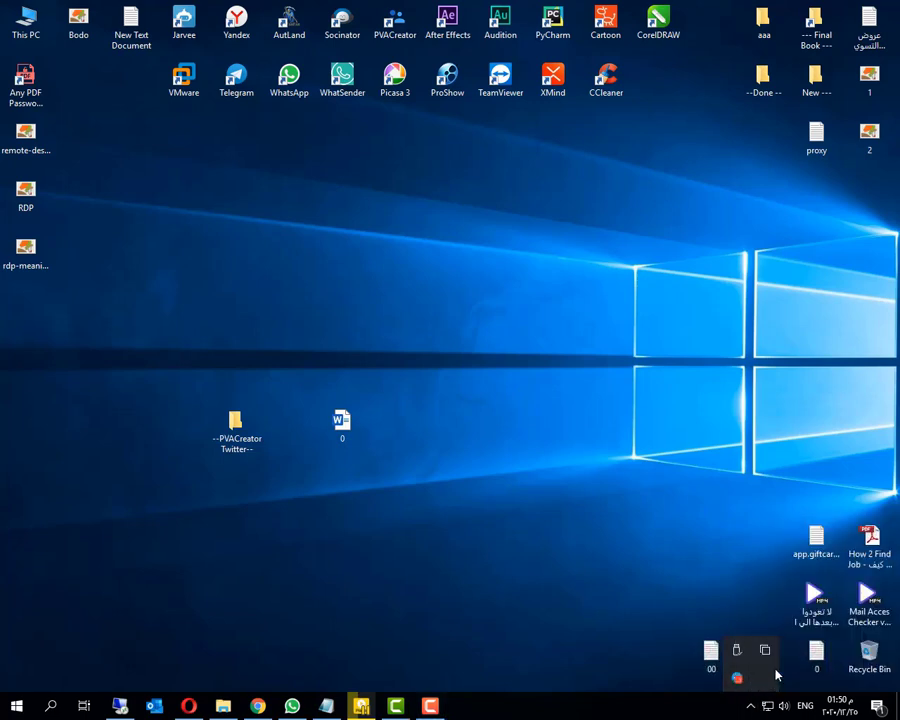
Quit Telegram from its tray menu and dismiss the desktop context menu.
right_click(739, 677)
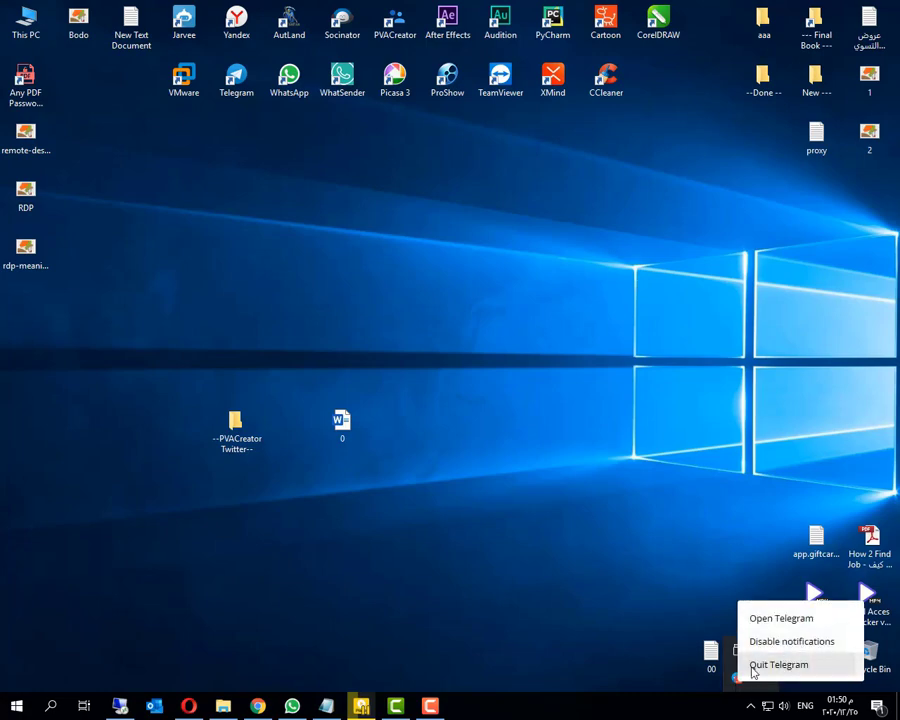
left_click(669, 544)
right_click(667, 536)
left_click(332, 657)
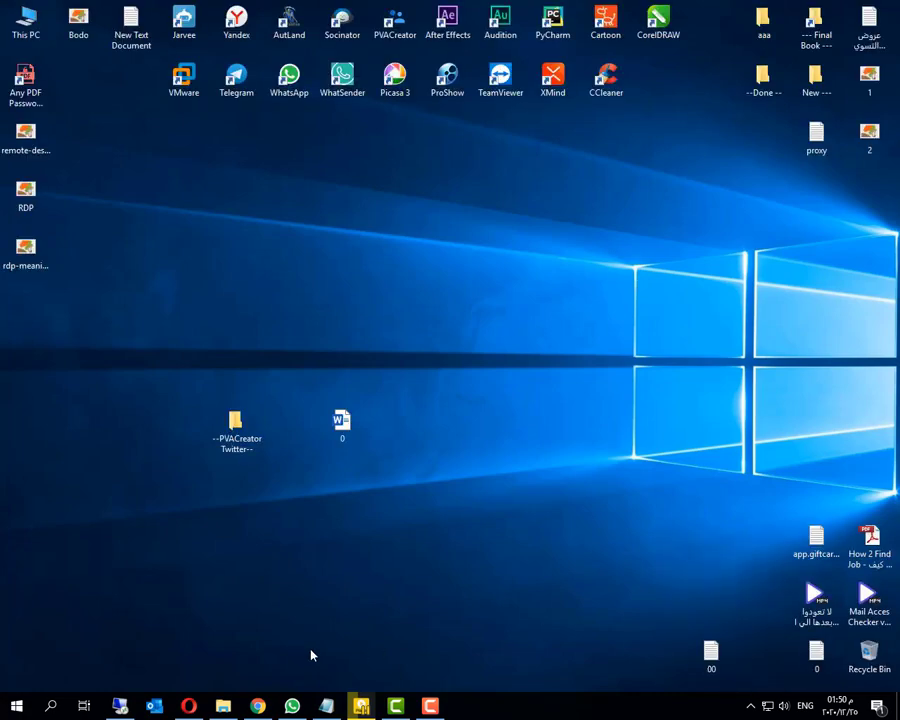
Show the Remote Desktop session full screen and close the last of its six File Explorer windows.
left_click(122, 704)
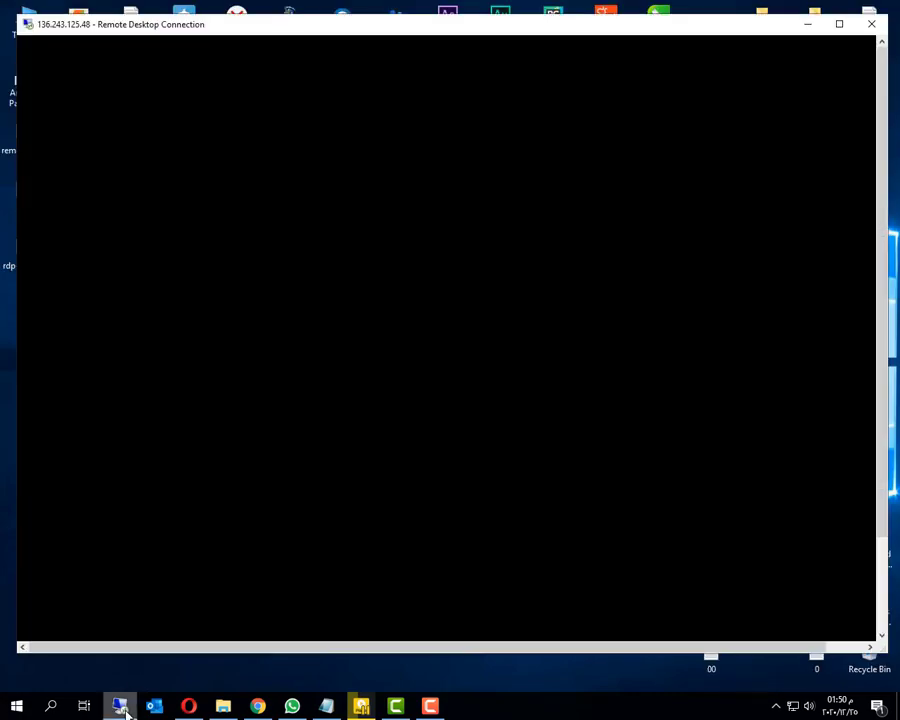
key("ctrl+alt+Break")
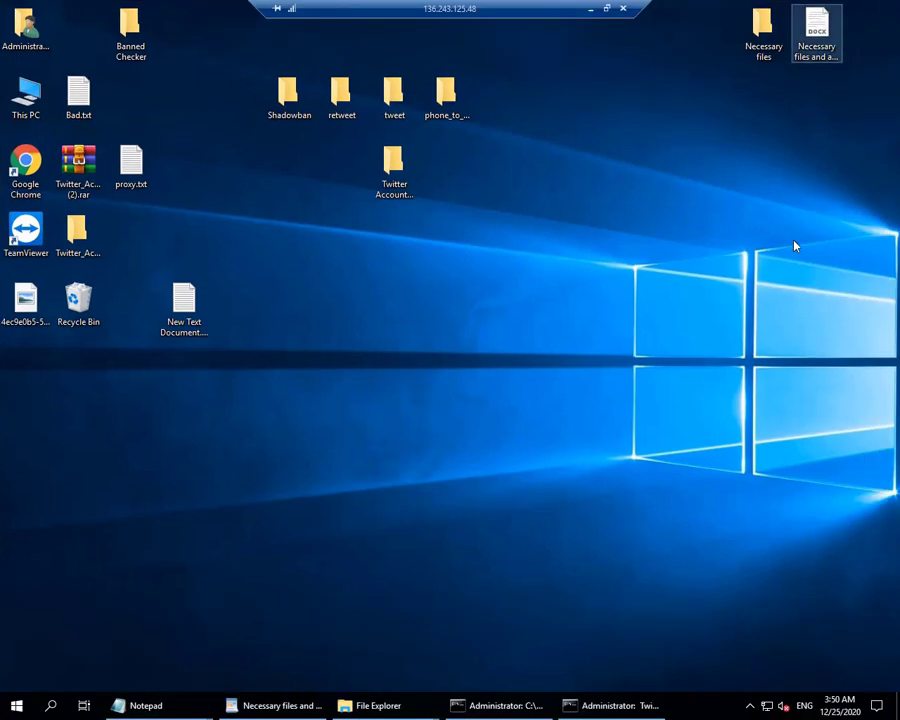
left_click(378, 707)
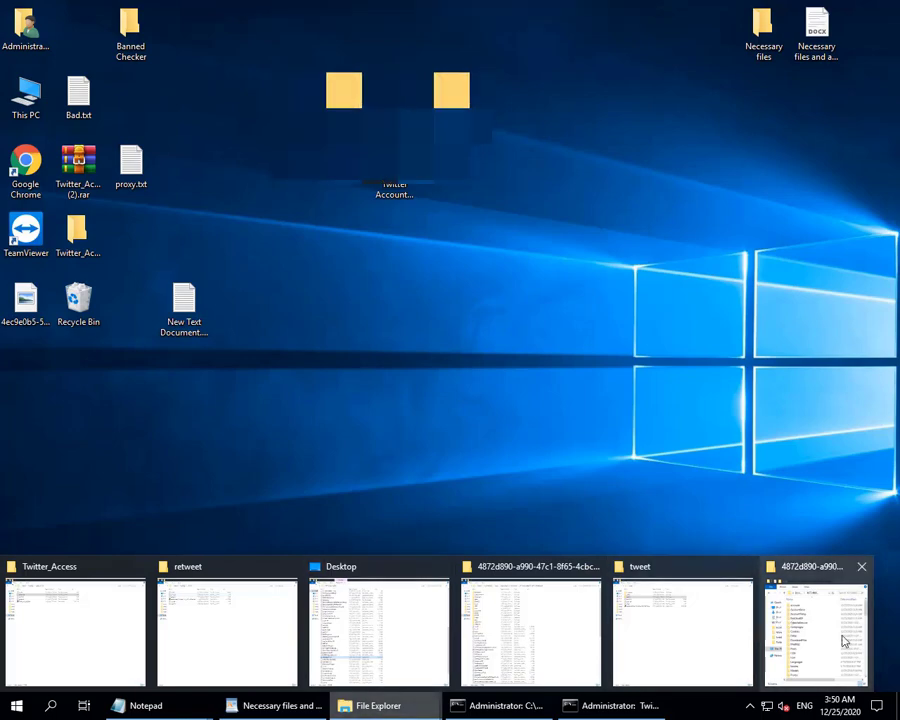
left_click(861, 567)
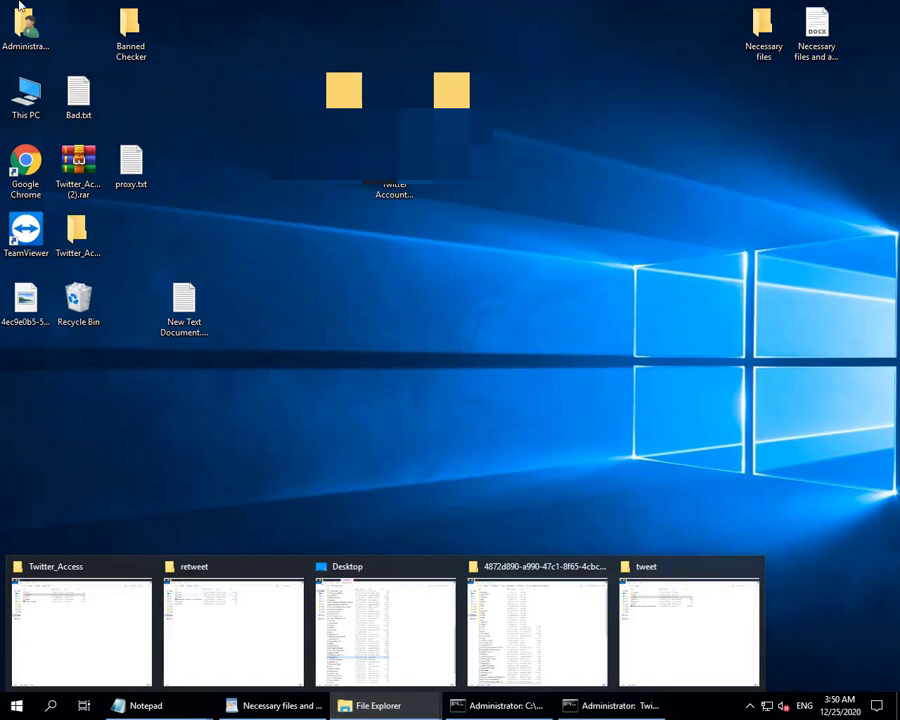
Browse This PC > Downloads > 4872d890-a990-47c1-8f65-4cbc203e574c and scroll through its 84 items.
double_click(26, 95)
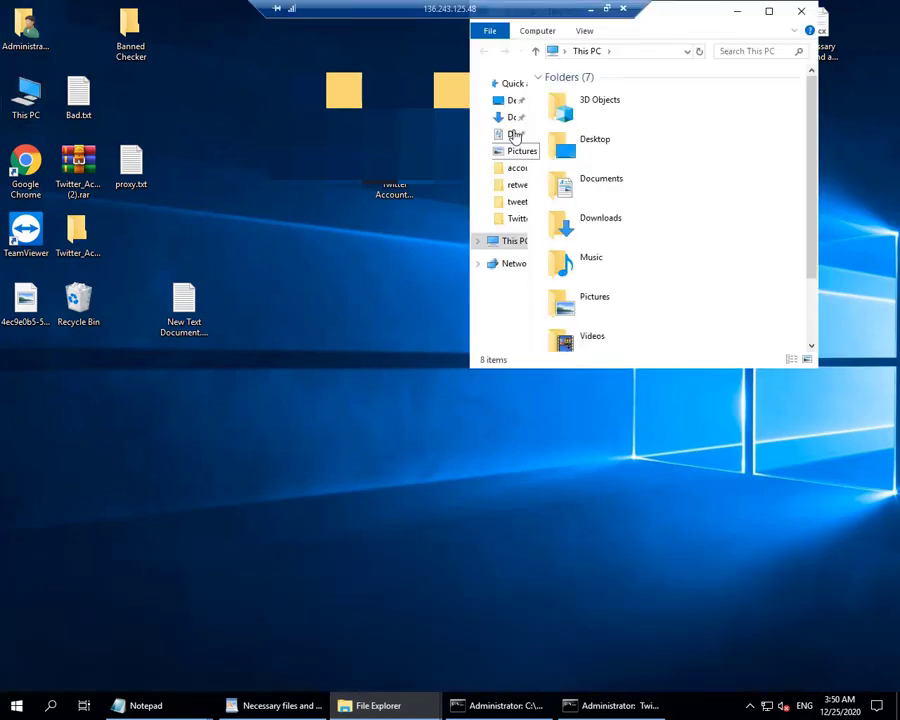
left_click(512, 117)
double_click(615, 92)
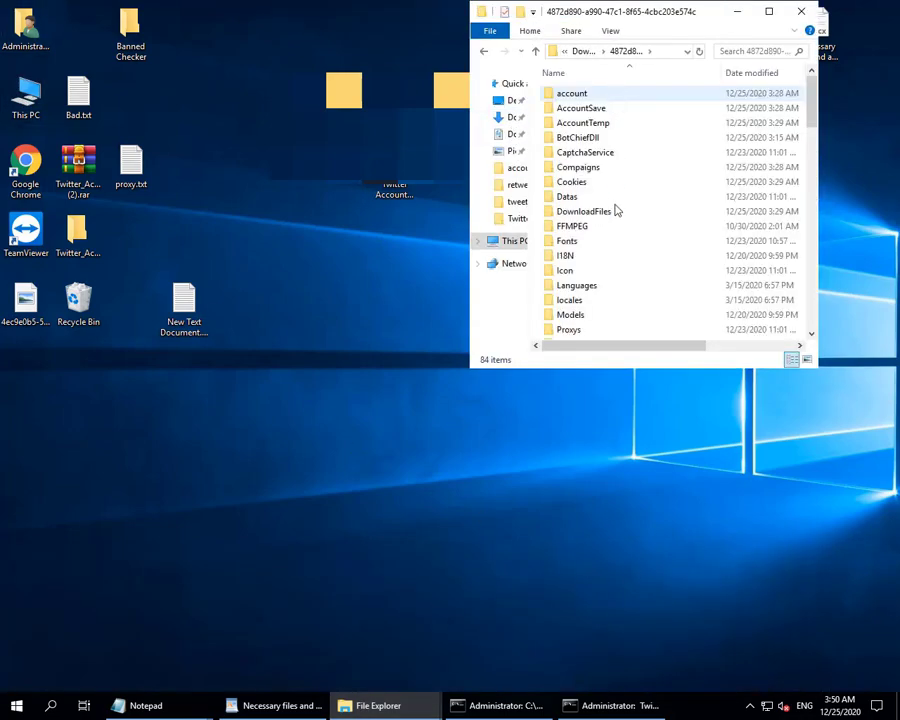
scroll(617, 228, "down", 20)
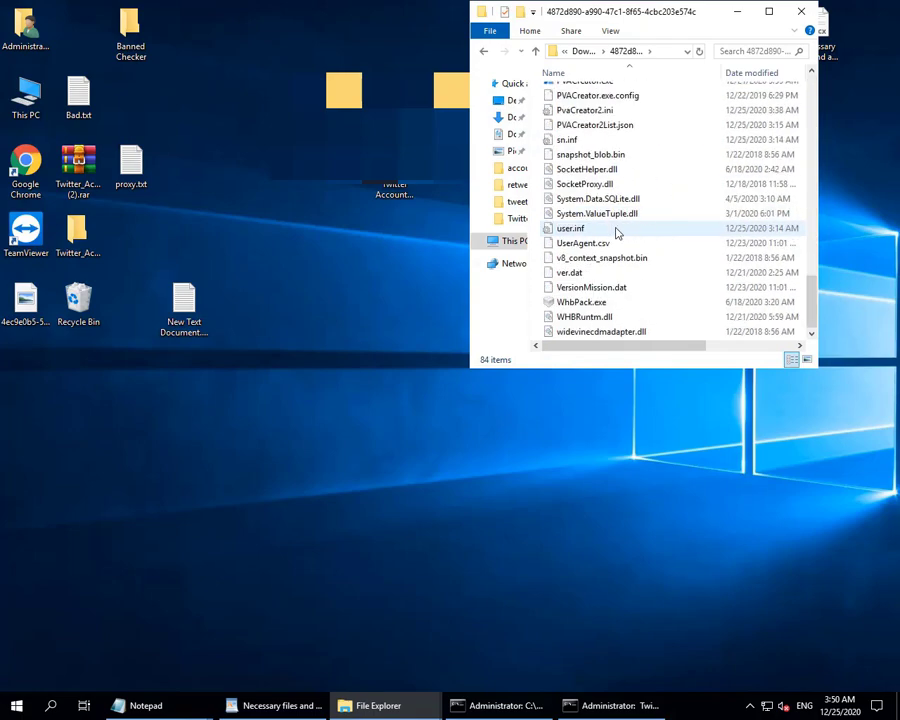
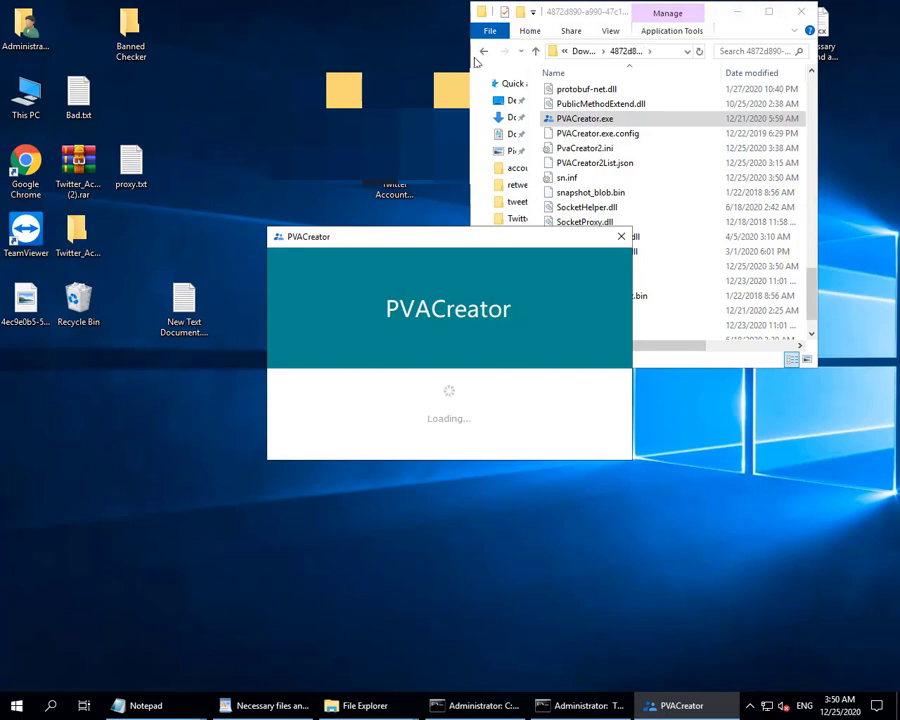
Make the File Explorer window wider and shorter while PVACreator.exe loads.
left_click_drag(474, 58, 231, 58)
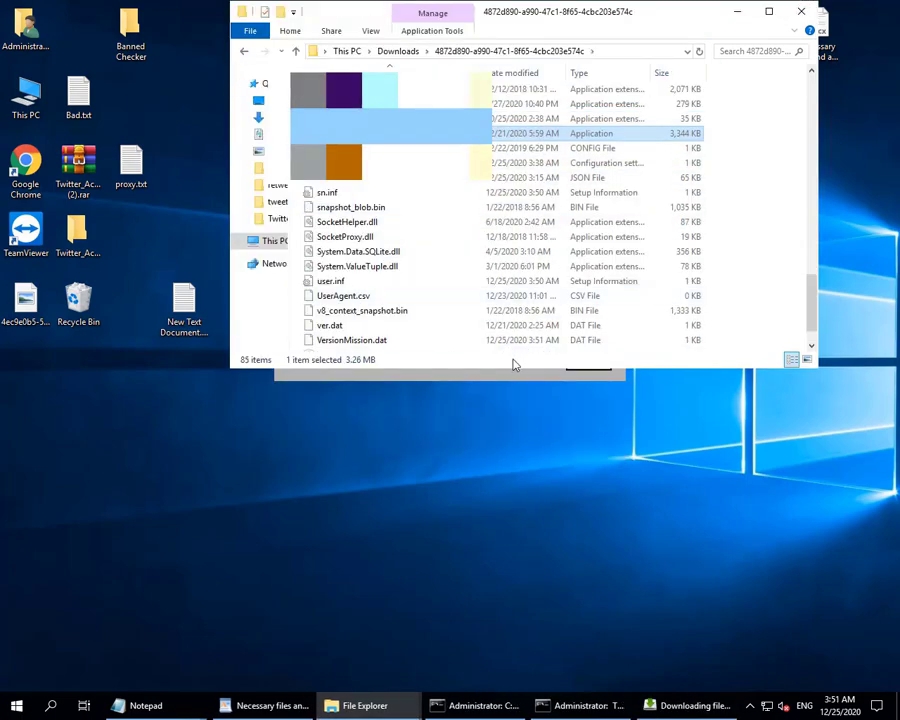
left_click_drag(510, 375, 503, 249)
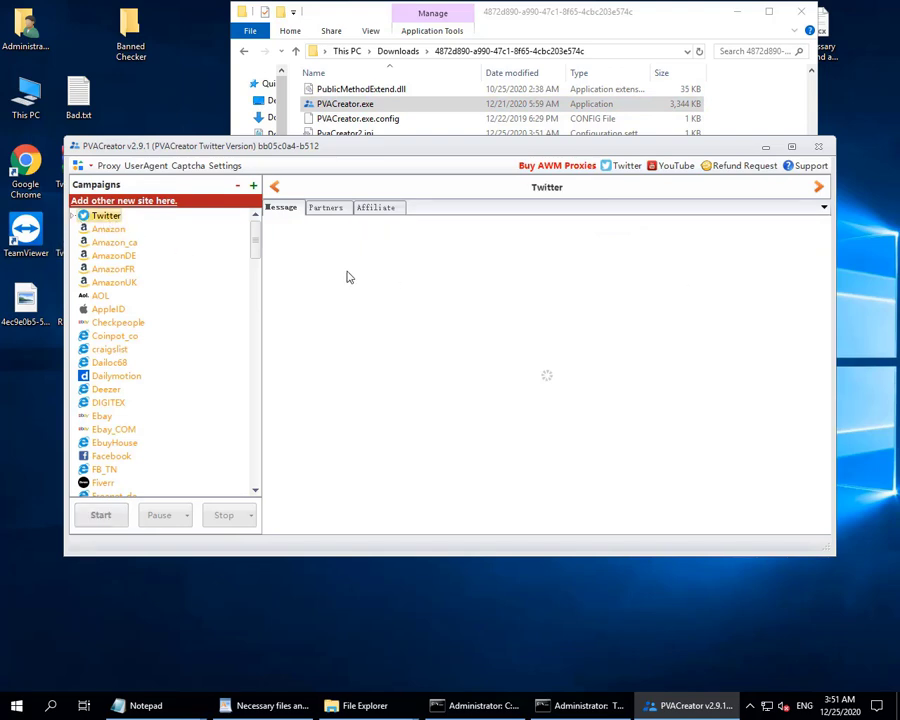
Add a new campaign named 'mit3mr' and advance to the Proxy page.
left_click(255, 189)
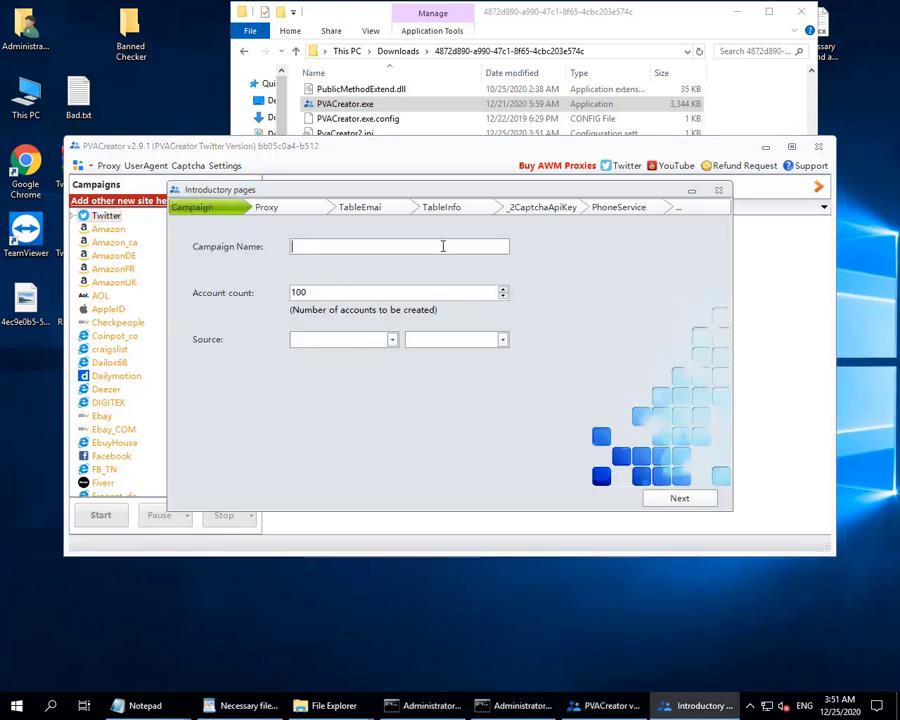
type("mit3mr")
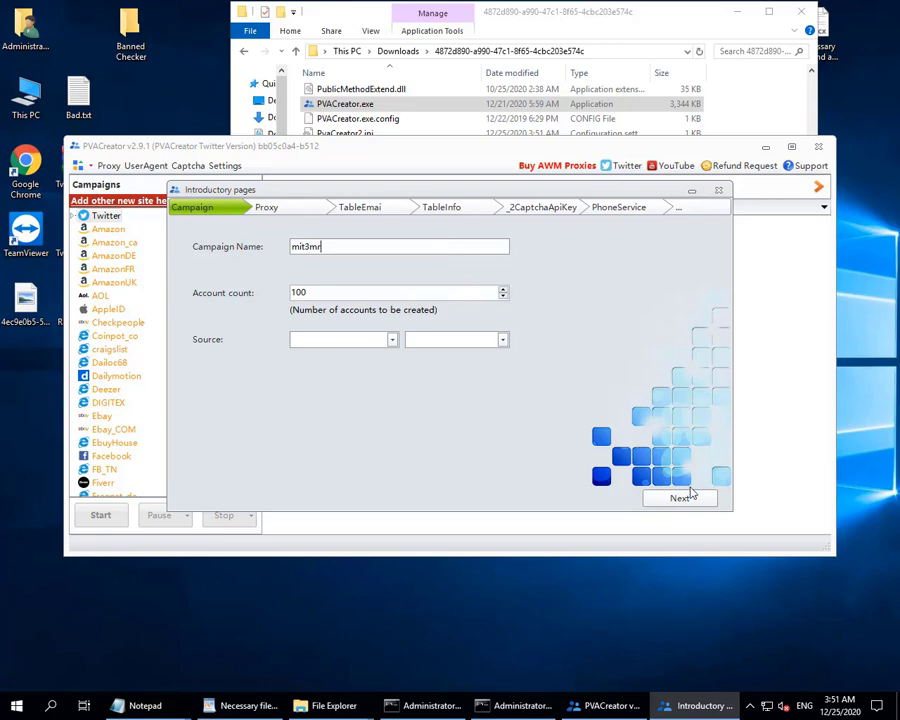
left_click(696, 498)
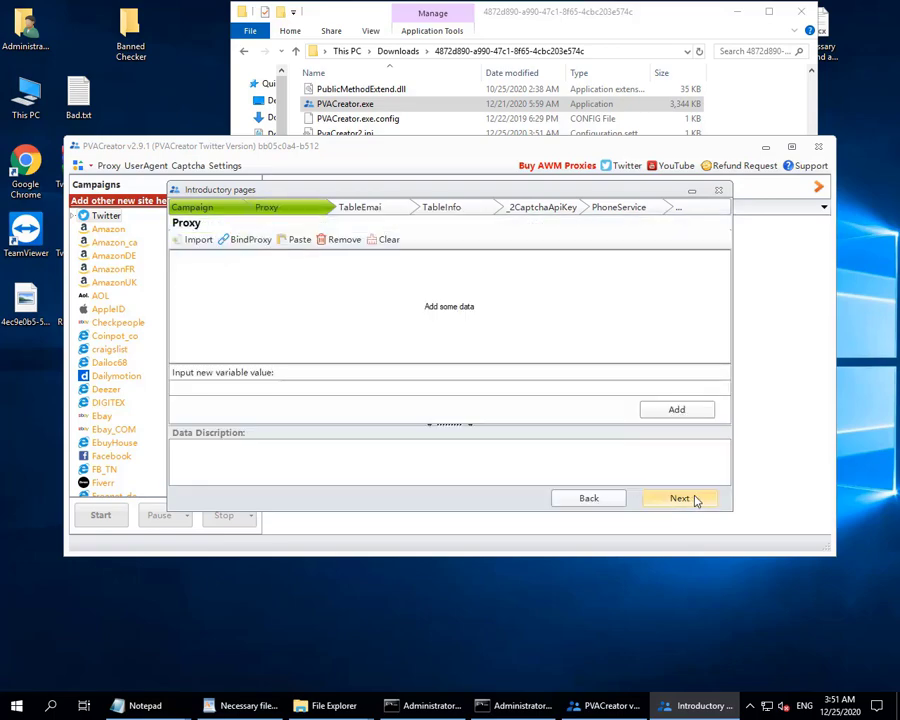
Import the proxy list from proxy.txt on the Desktop, then continue to the TableEmail page.
left_click(195, 240)
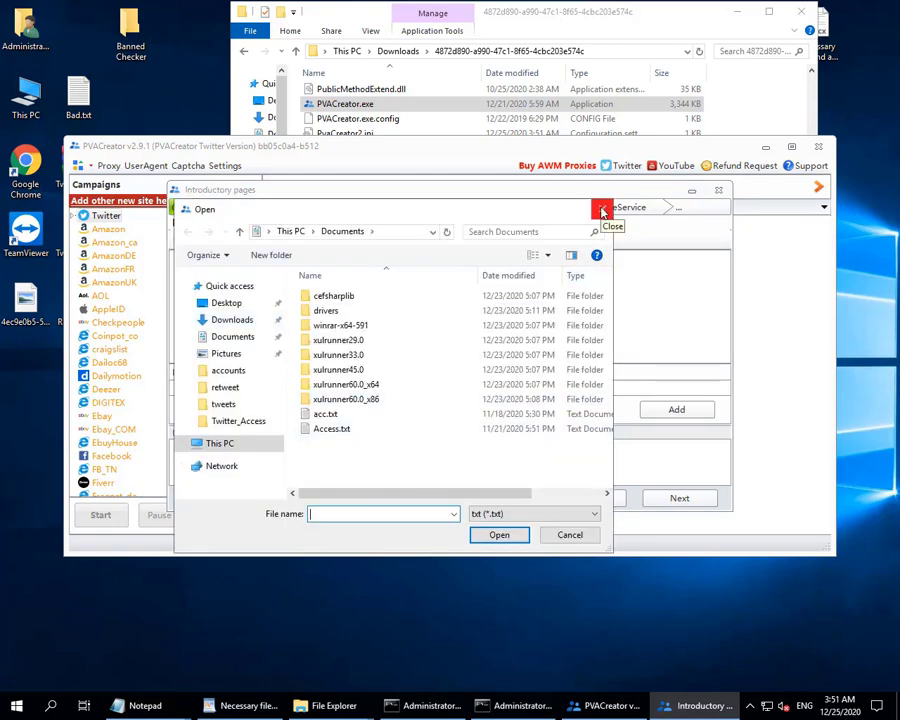
left_click(230, 304)
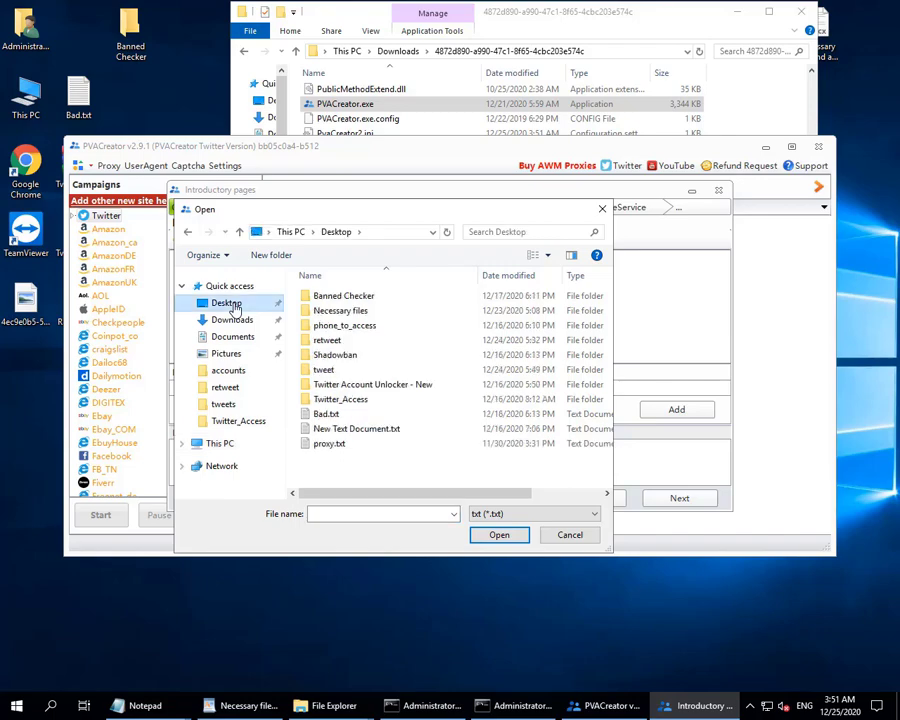
double_click(340, 443)
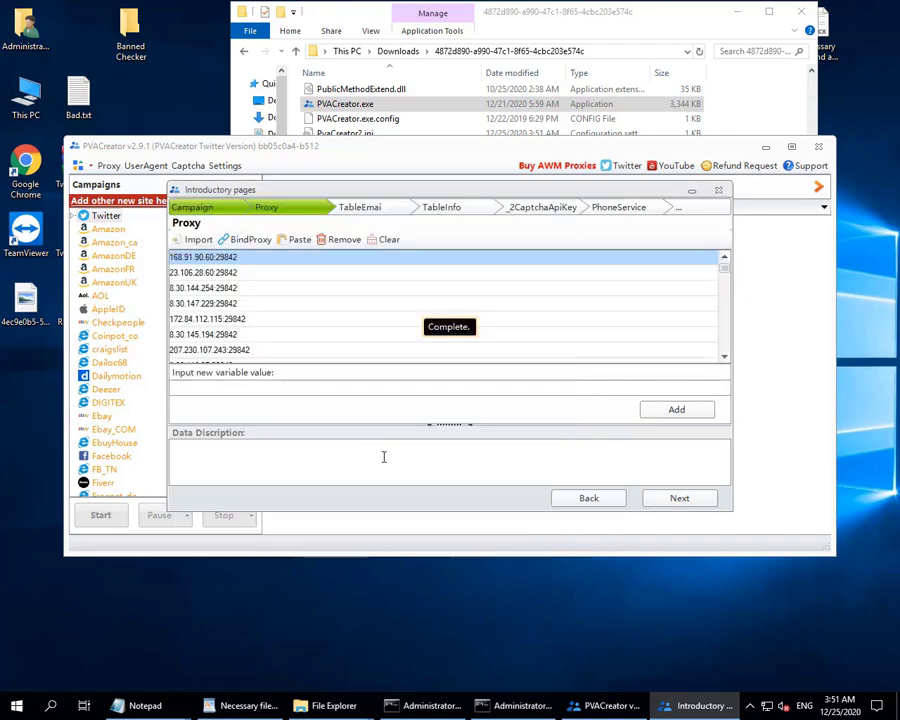
left_click(682, 499)
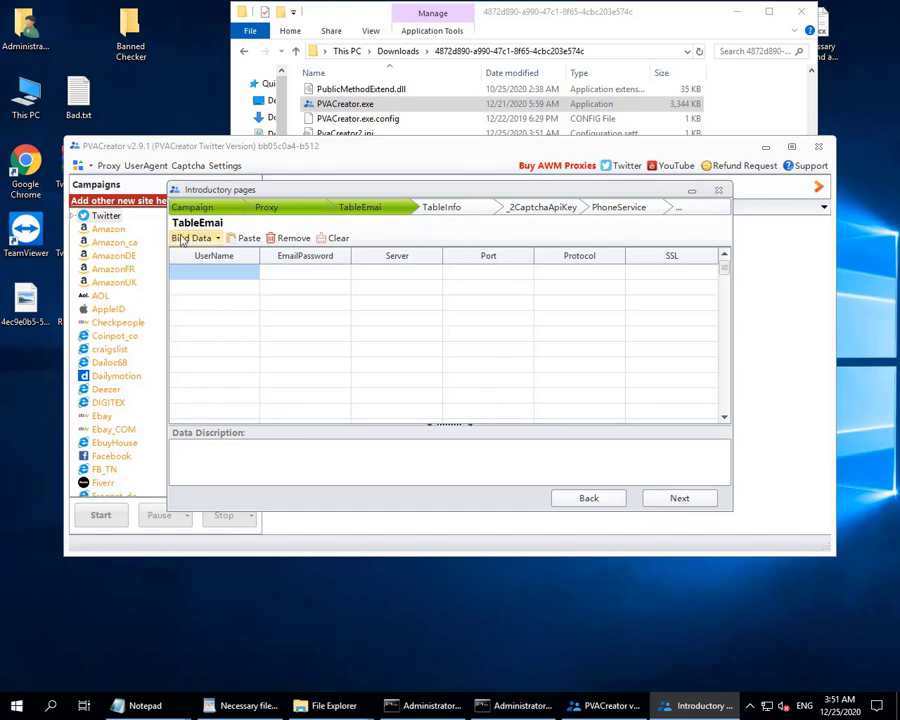
Start editing the first UserName cell of the email table.
left_click(240, 277)
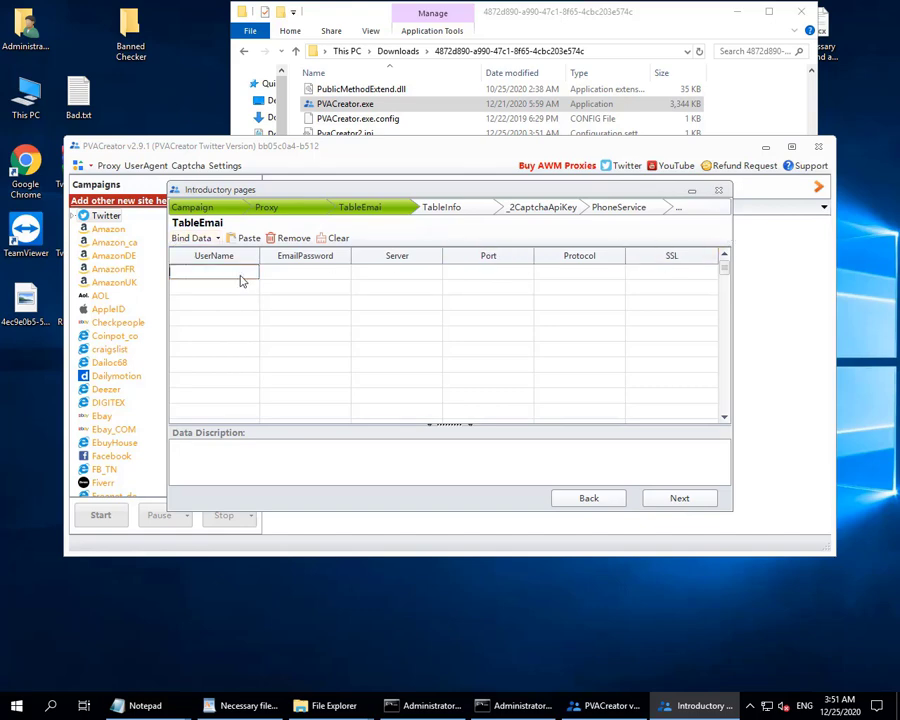
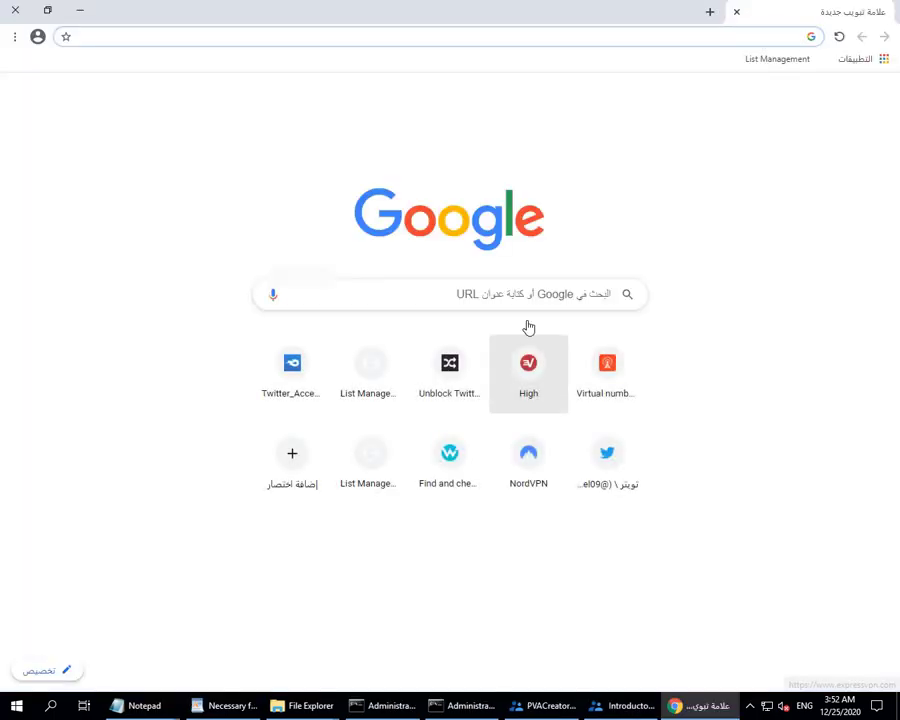
Search Google for 'outlook imap setting'.
left_click(519, 35)
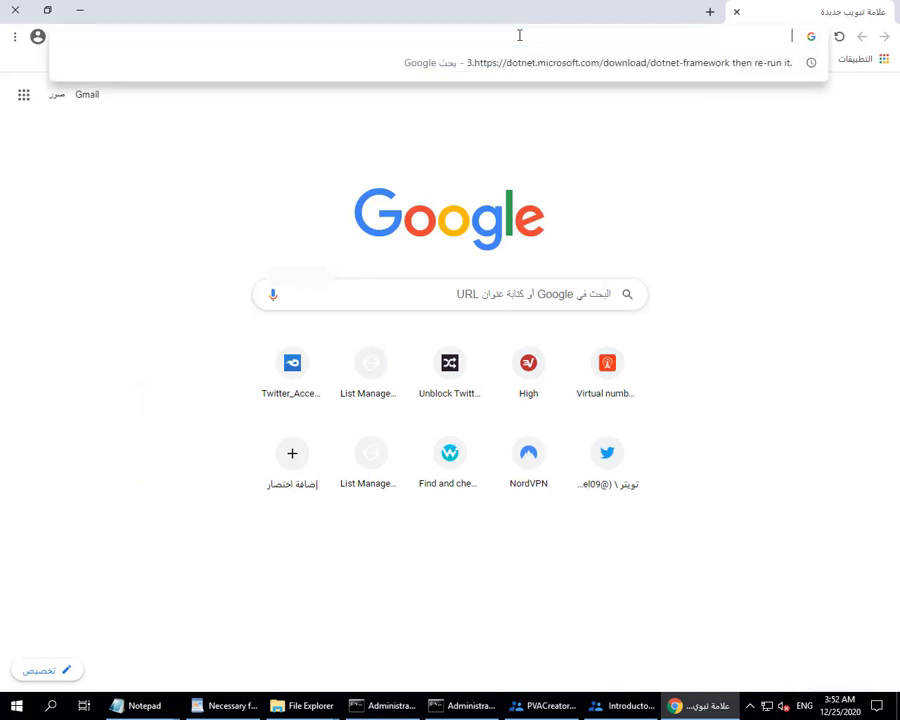
type("out")
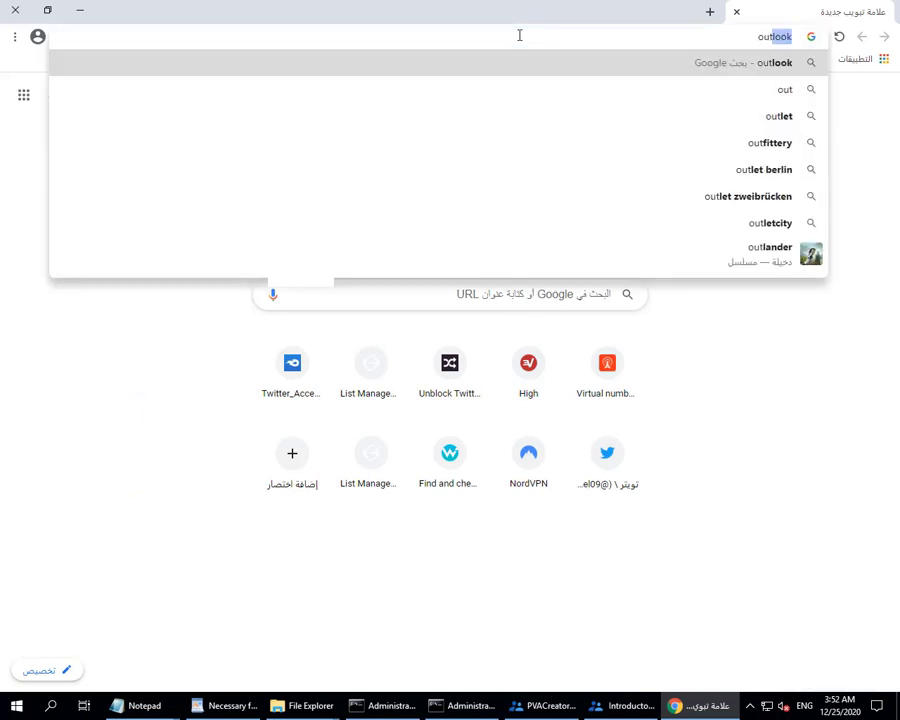
type("look")
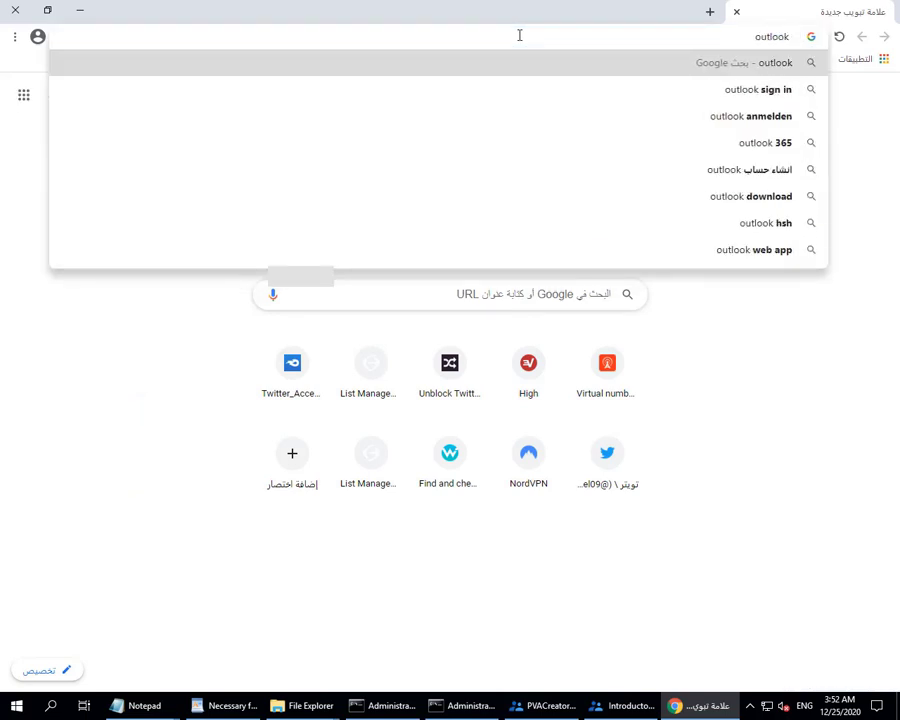
type(" imap se")
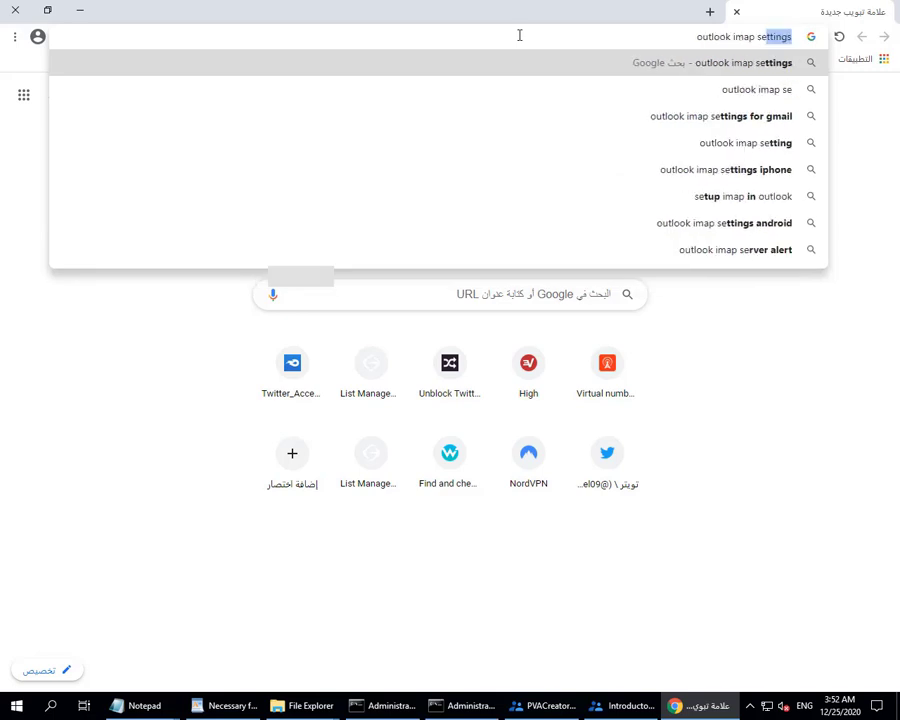
type("ttings")
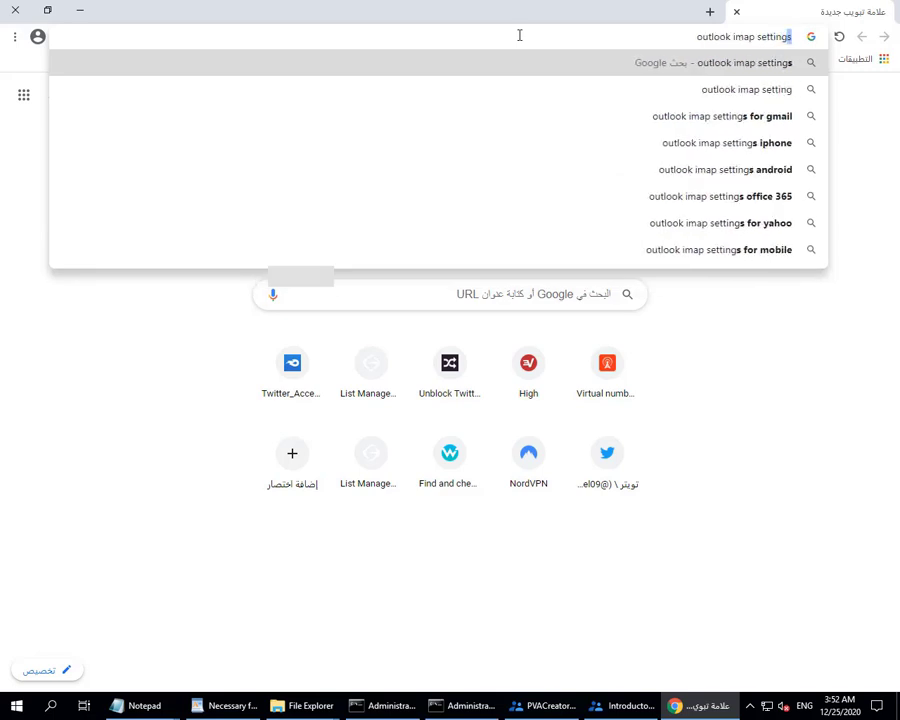
key("Down")
key("Down")
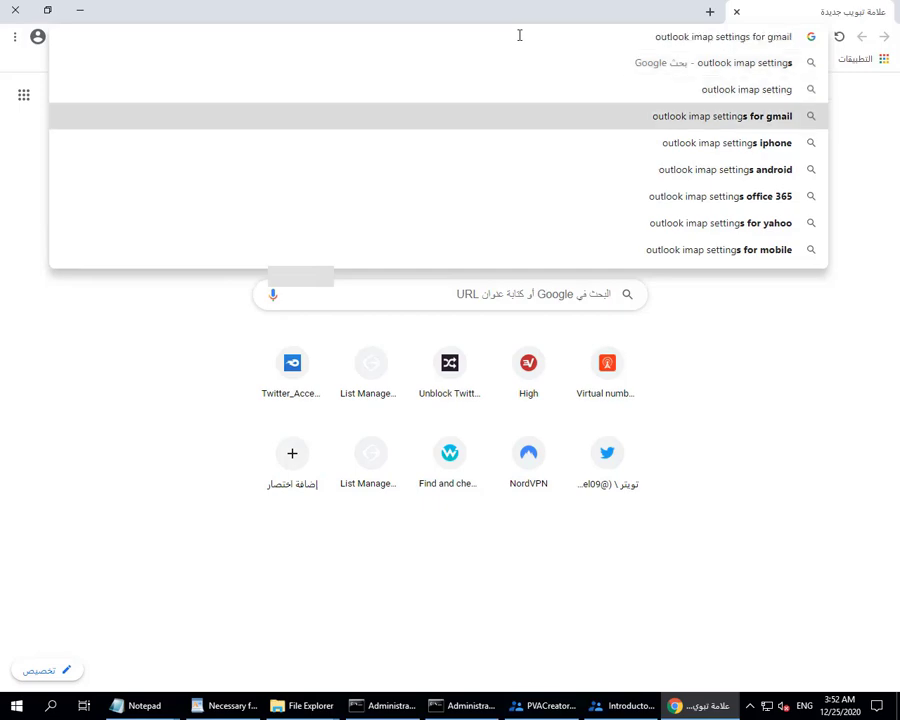
key("Up")
key("Return")
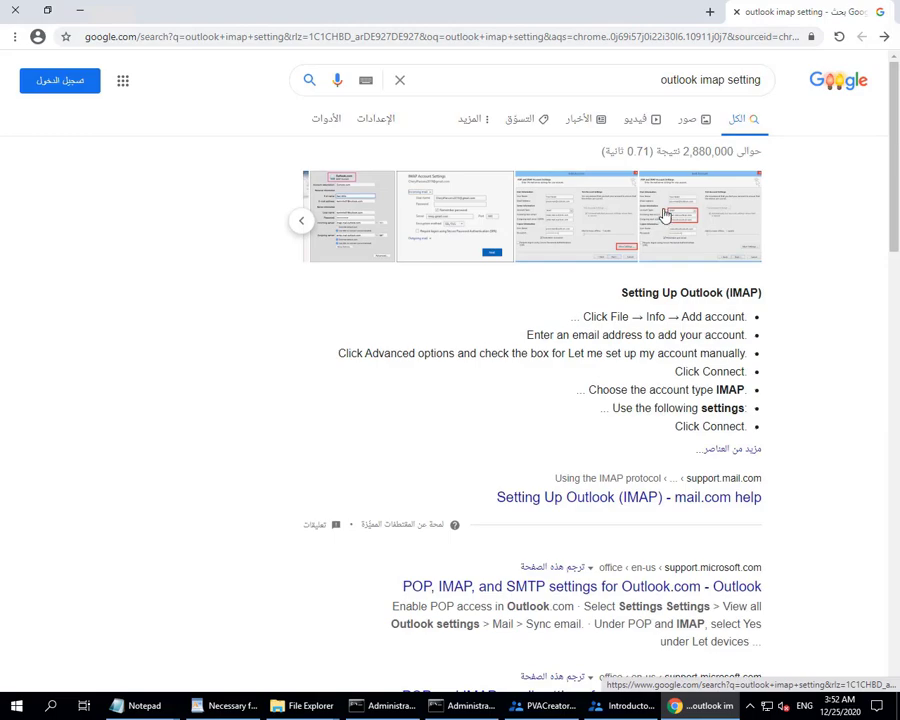
Open the TechHit Outlook IMAP settings page and copy the server name imap-mail.outlook.com.
left_click(663, 213)
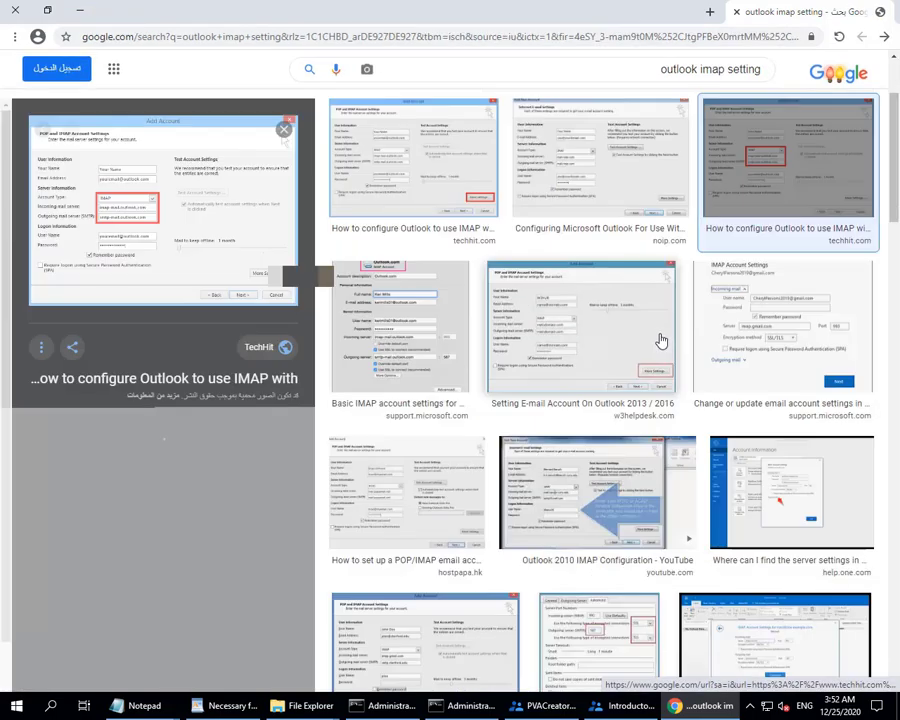
left_click(213, 229)
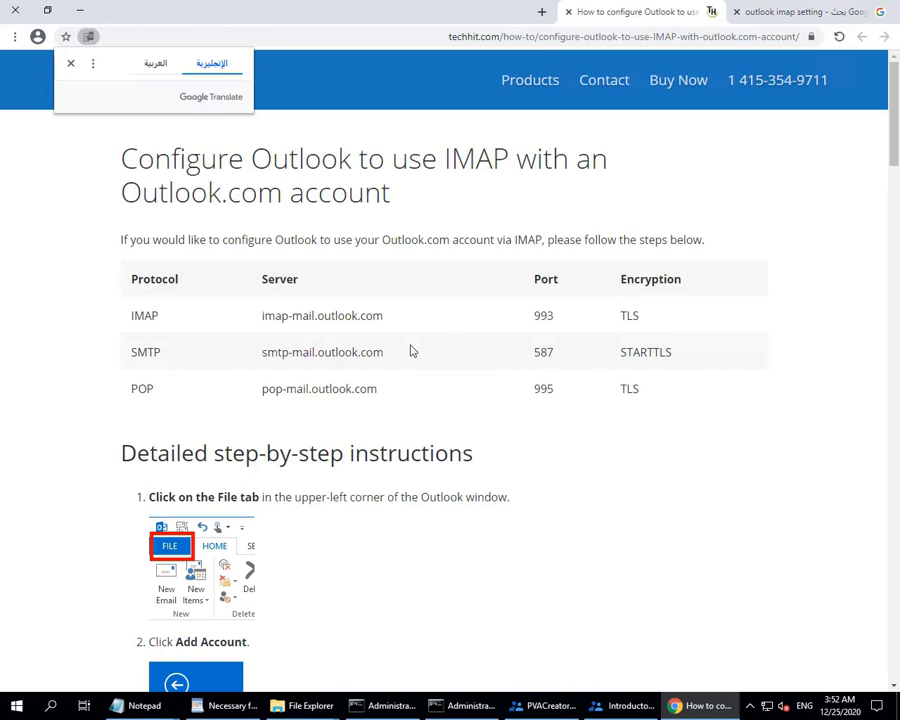
left_click_drag(261, 317, 388, 316)
key("ctrl+c")
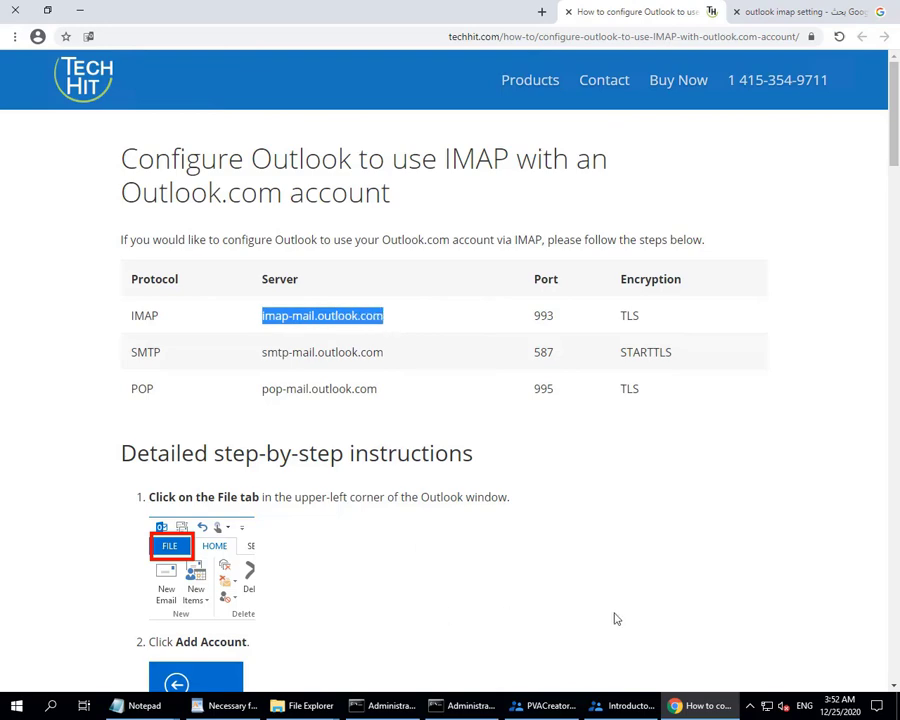
left_click(620, 706)
Paste imap-mail.outlook.com into the email row's Server cell and 993 into its Port cell.
left_click(385, 272)
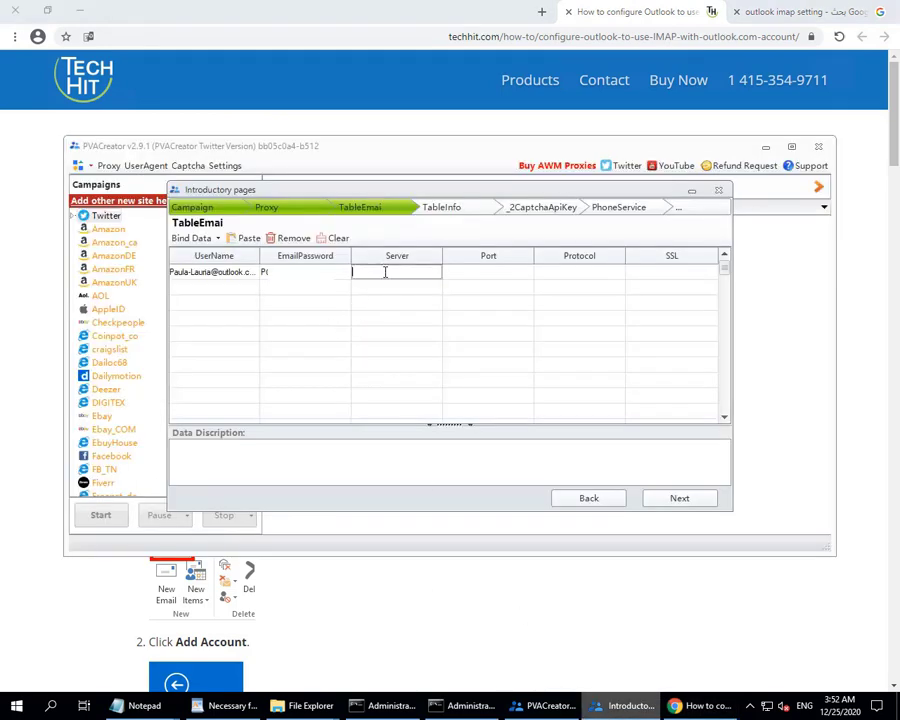
key("ctrl+v")
left_click(155, 600)
double_click(541, 316)
key("ctrl+c")
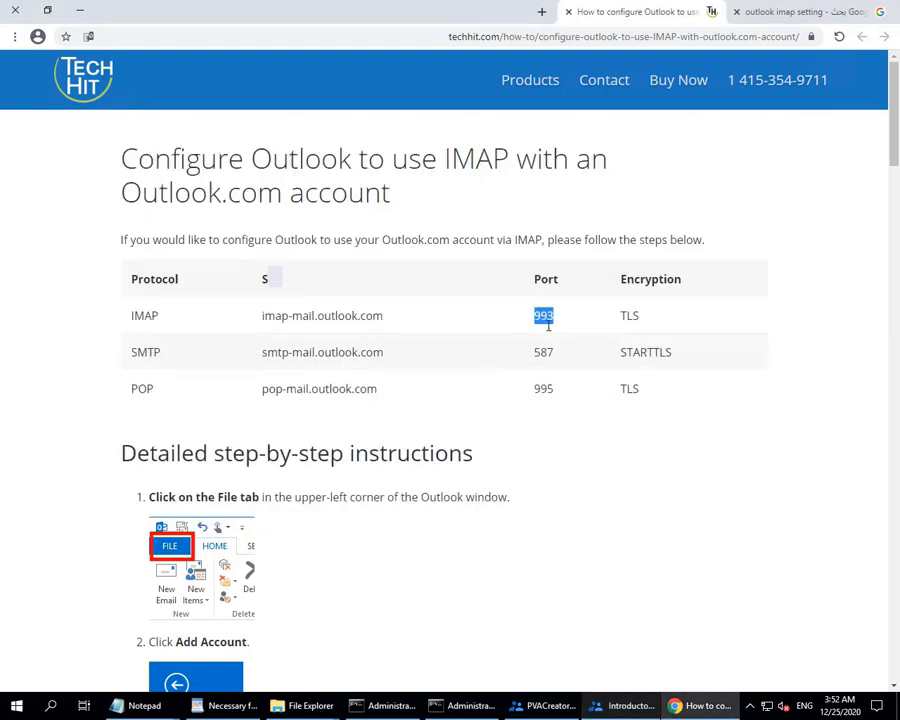
left_click(624, 705)
left_click(486, 273)
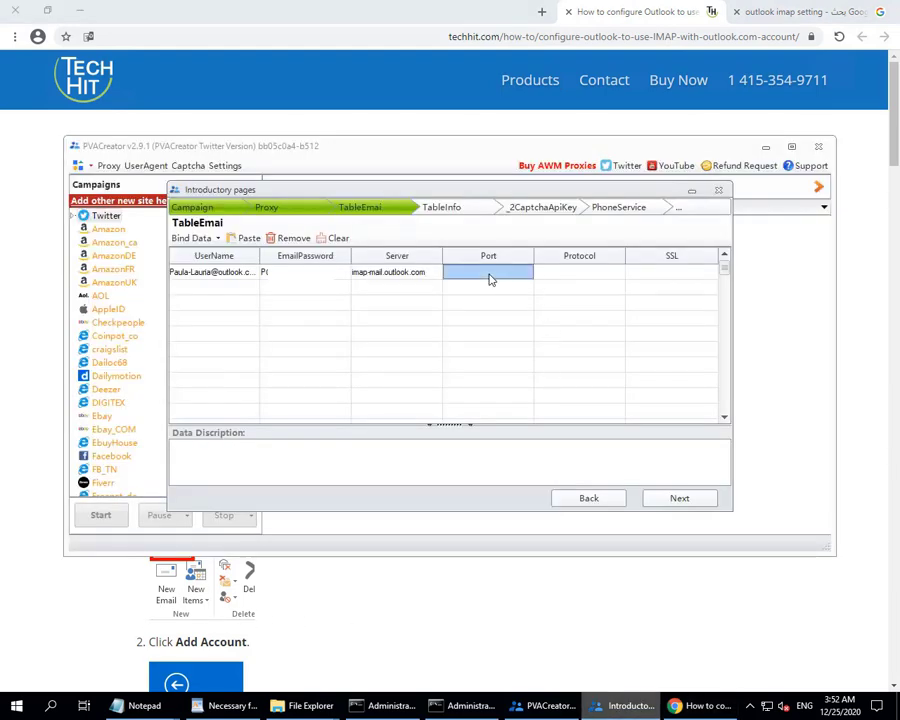
left_click(490, 273)
key("ctrl+v")
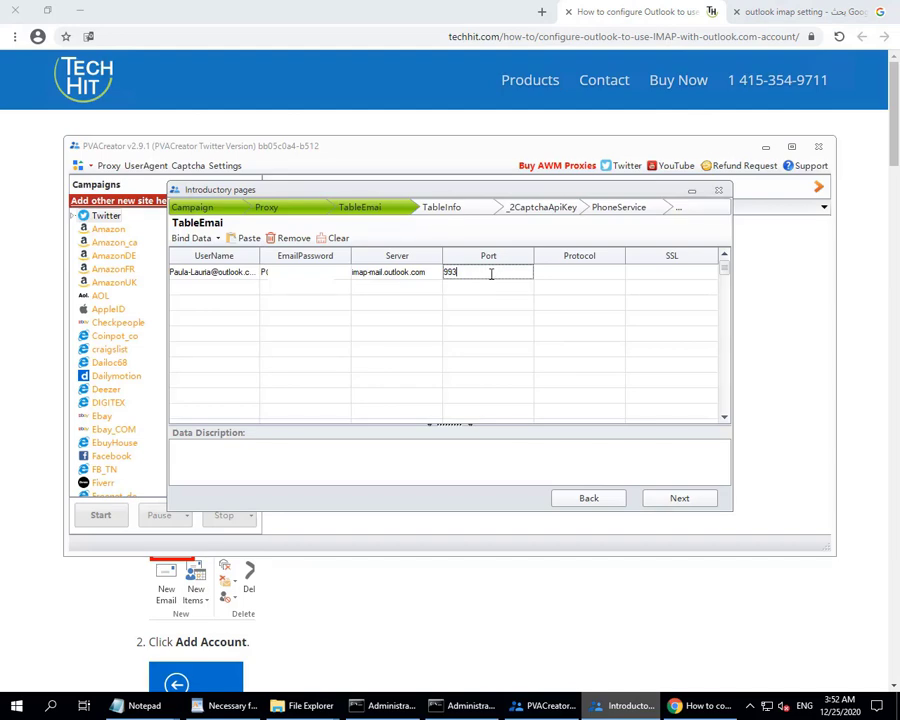
left_click(659, 276)
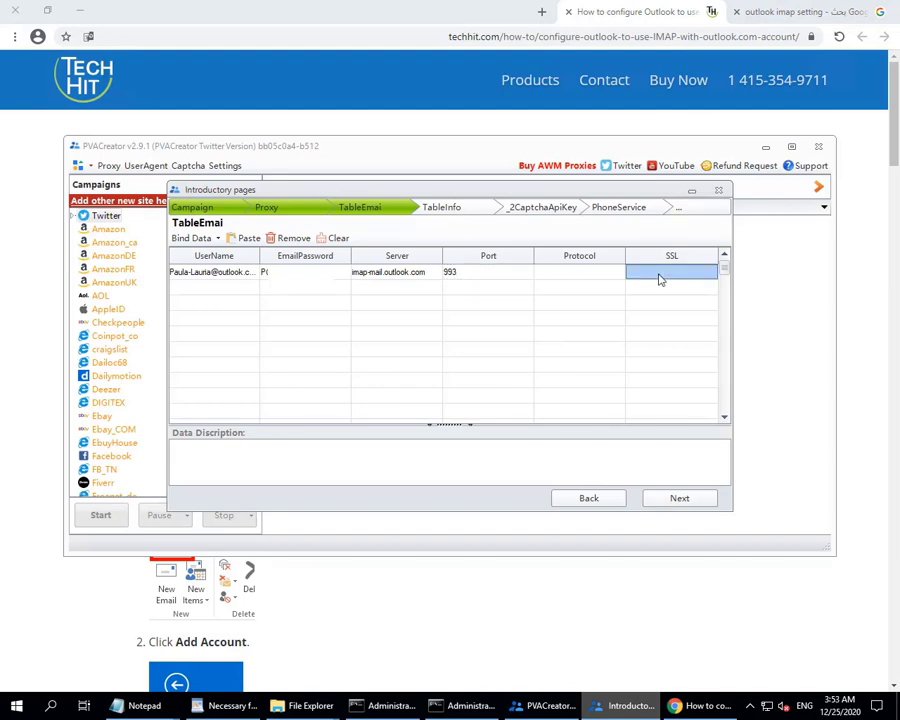
Set SSL to yes and paste IMAP from the TechHit page into the Protocol cell.
left_click(682, 272)
left_click(505, 578)
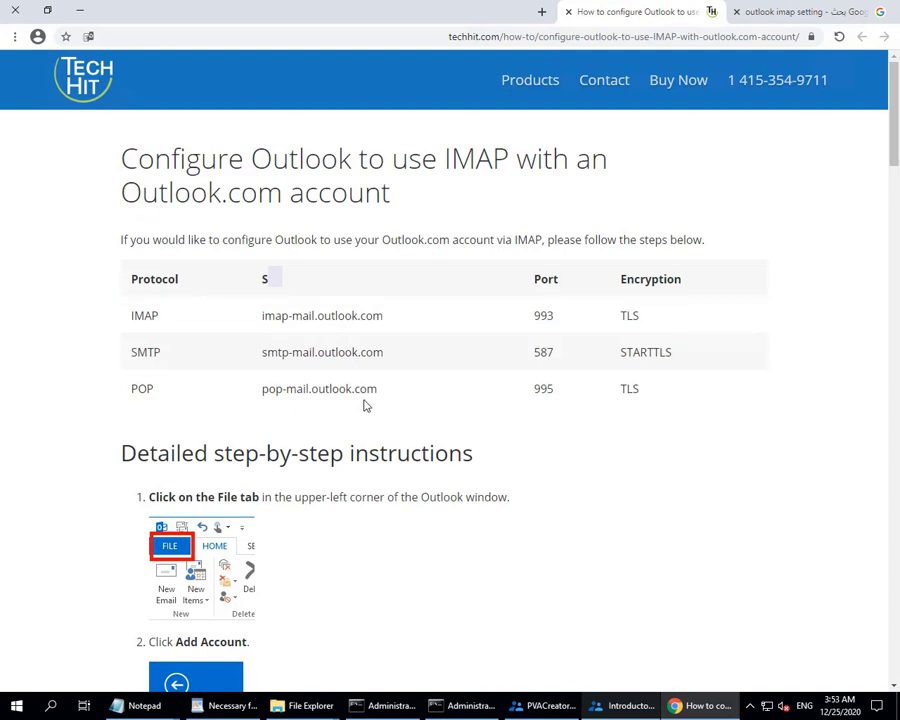
double_click(637, 315)
double_click(148, 317)
key("ctrl+c")
left_click(595, 706)
left_click(590, 280)
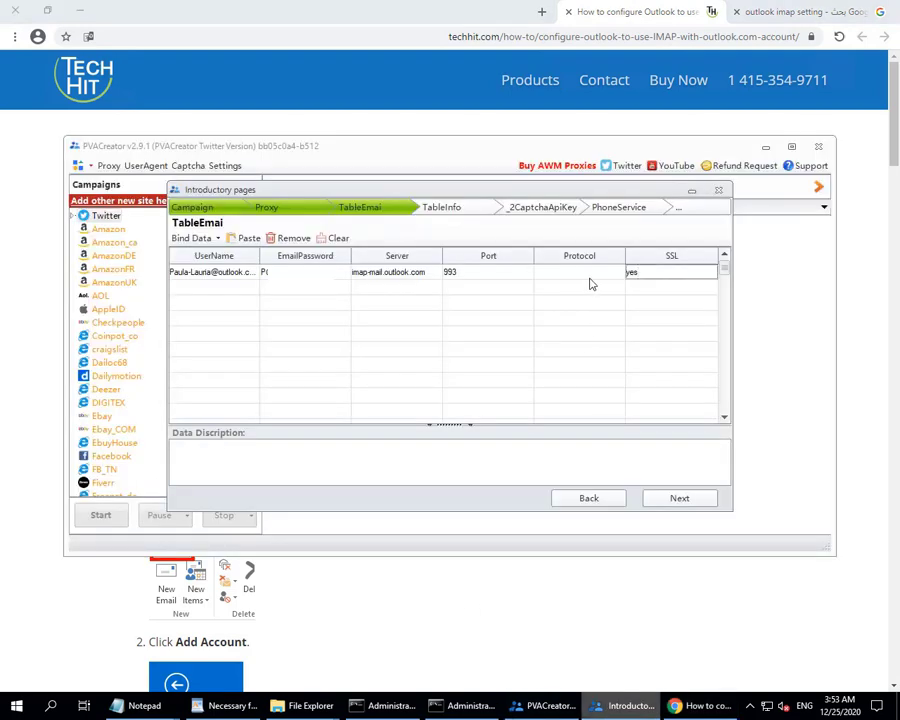
key("ctrl+v")
left_click(590, 291)
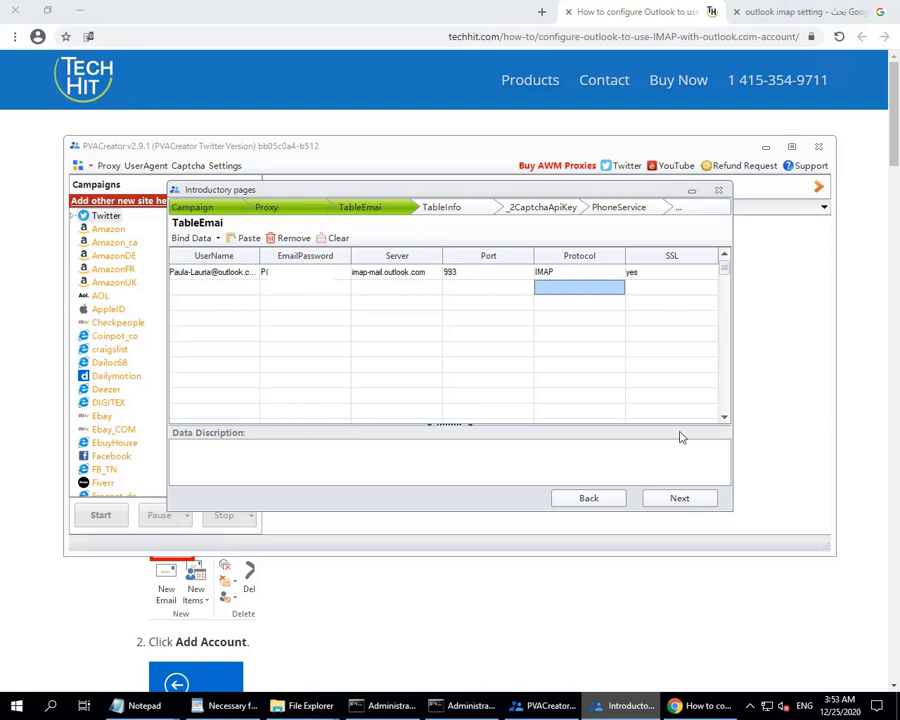
Dismiss the UserName warning and step the wizard through to the 2Captcha ApiKey page.
left_click(685, 503)
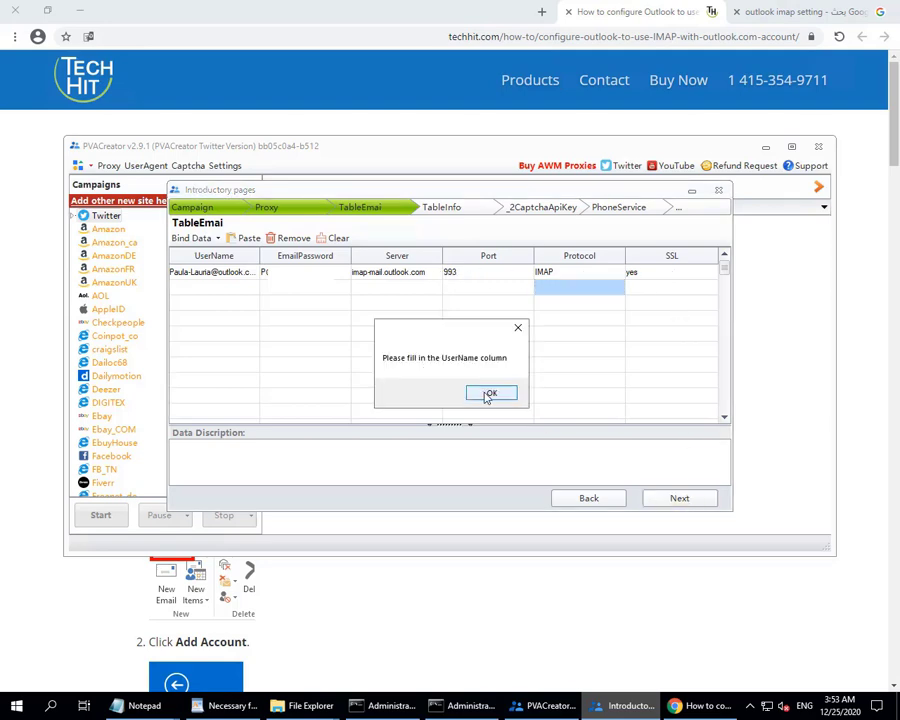
left_click(488, 394)
left_click(576, 502)
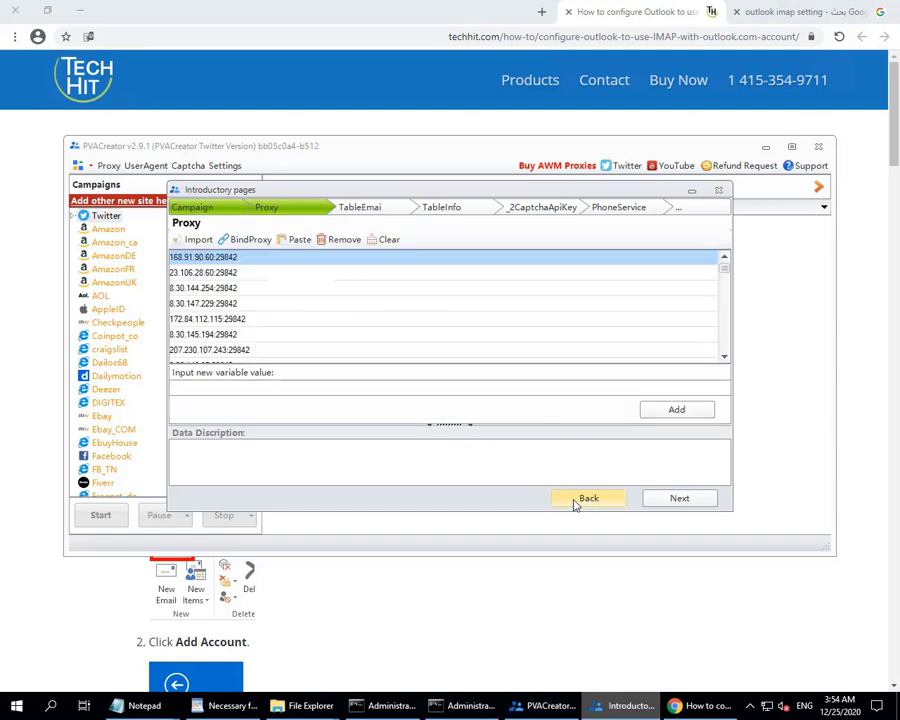
left_click(576, 502)
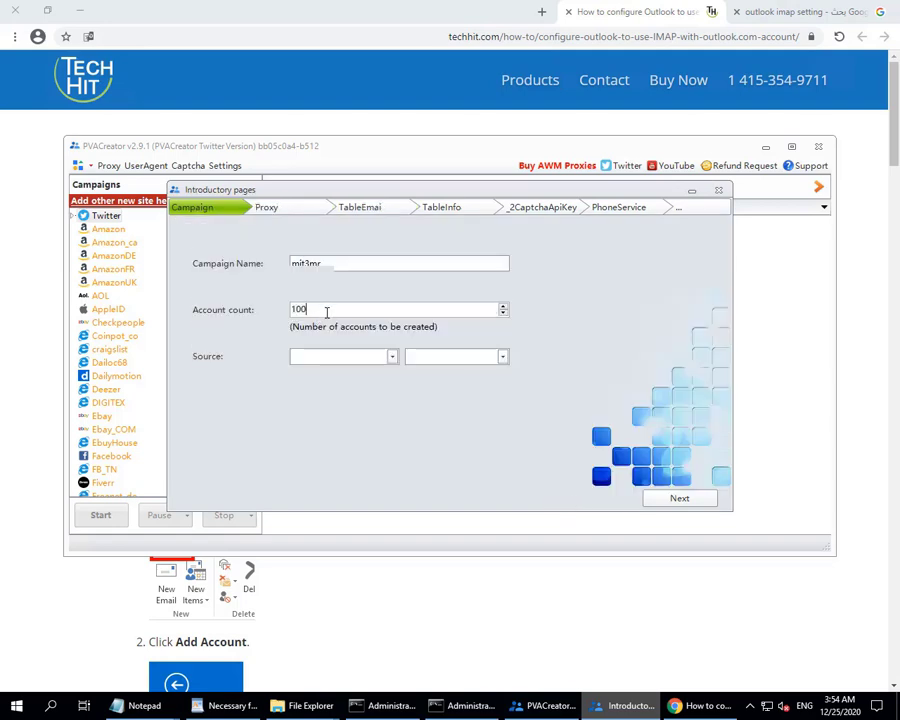
left_click(691, 505)
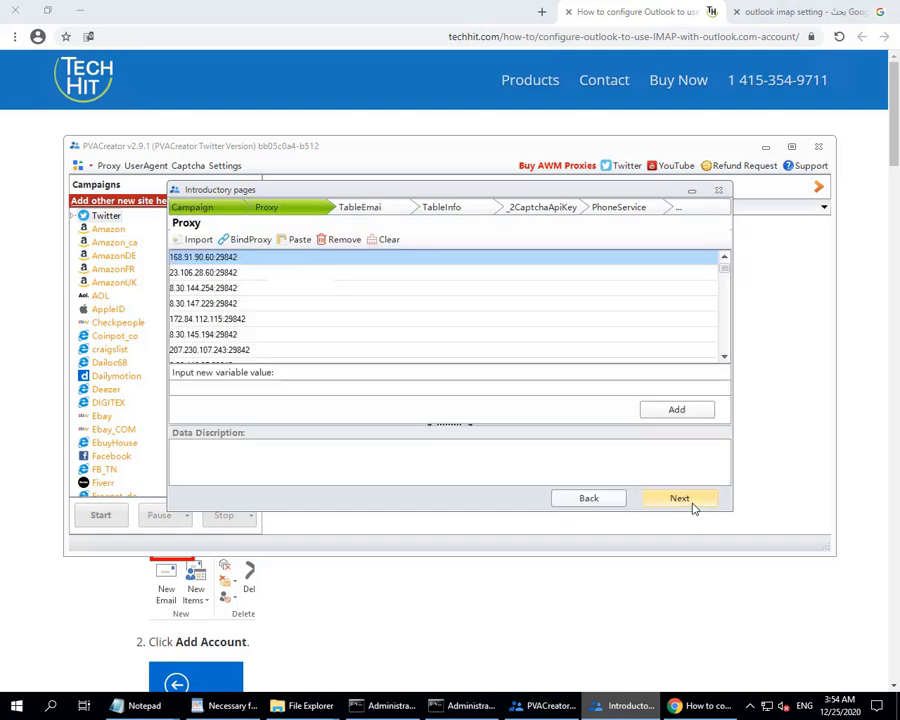
left_click(691, 505)
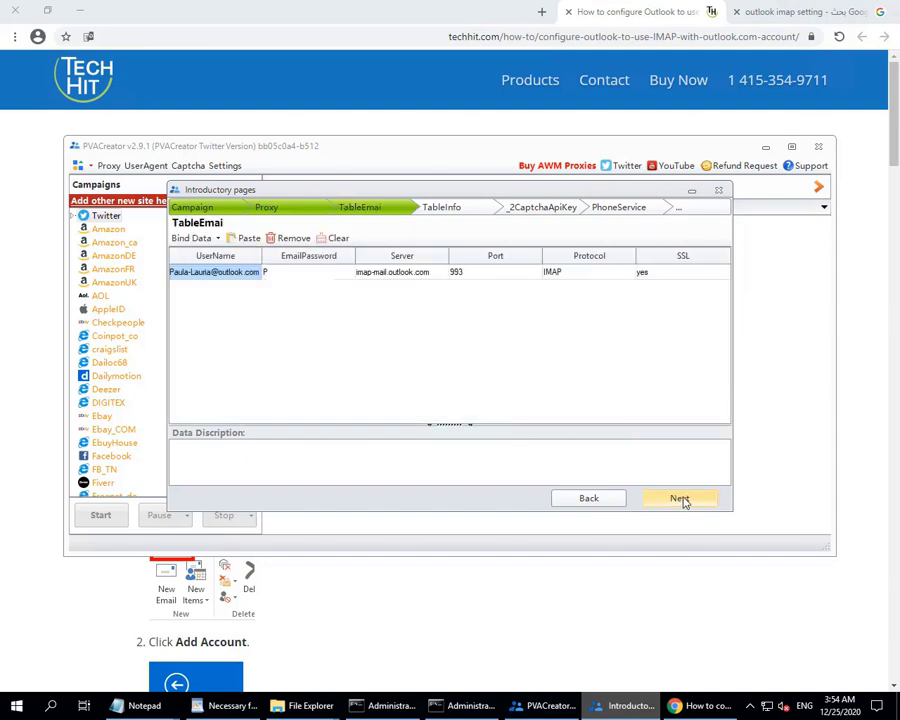
left_click(684, 501)
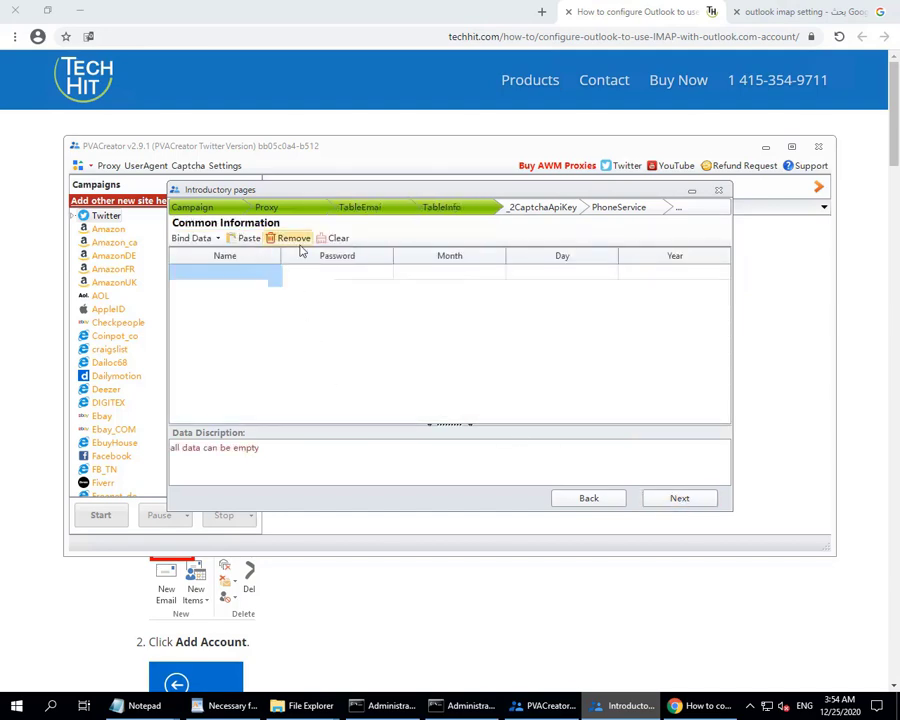
left_click(680, 500)
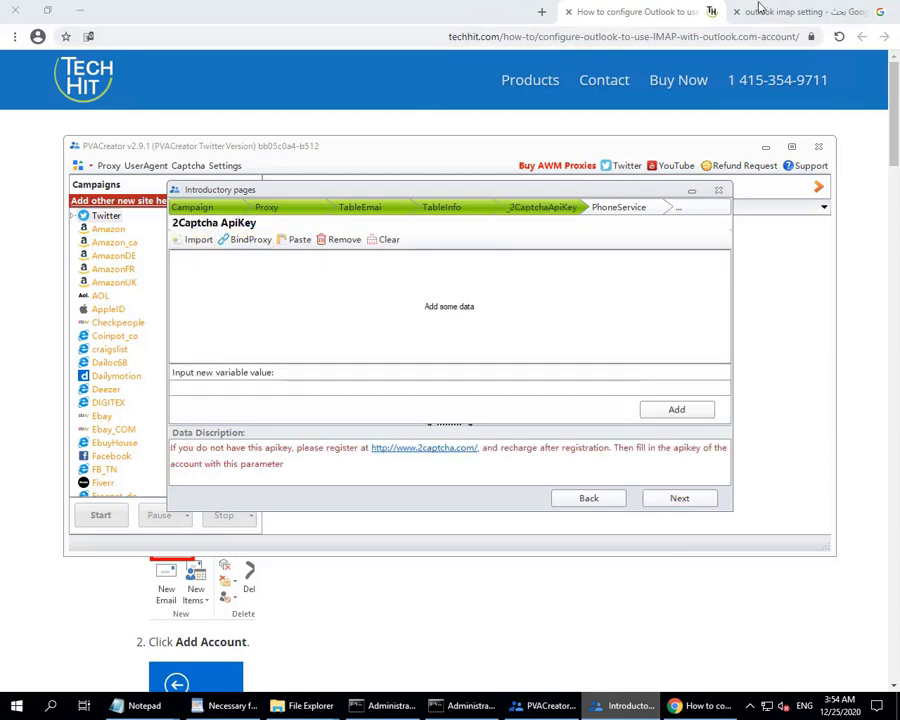
Search Google for 2captcha and open the 2Captcha website.
left_click(760, 12)
left_click(731, 38)
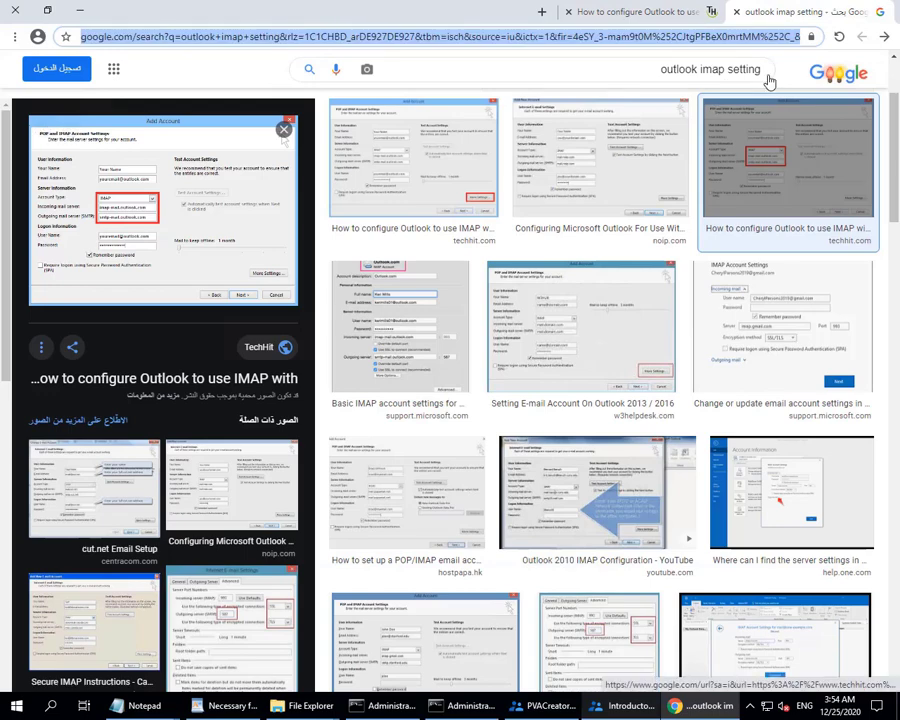
type("2")
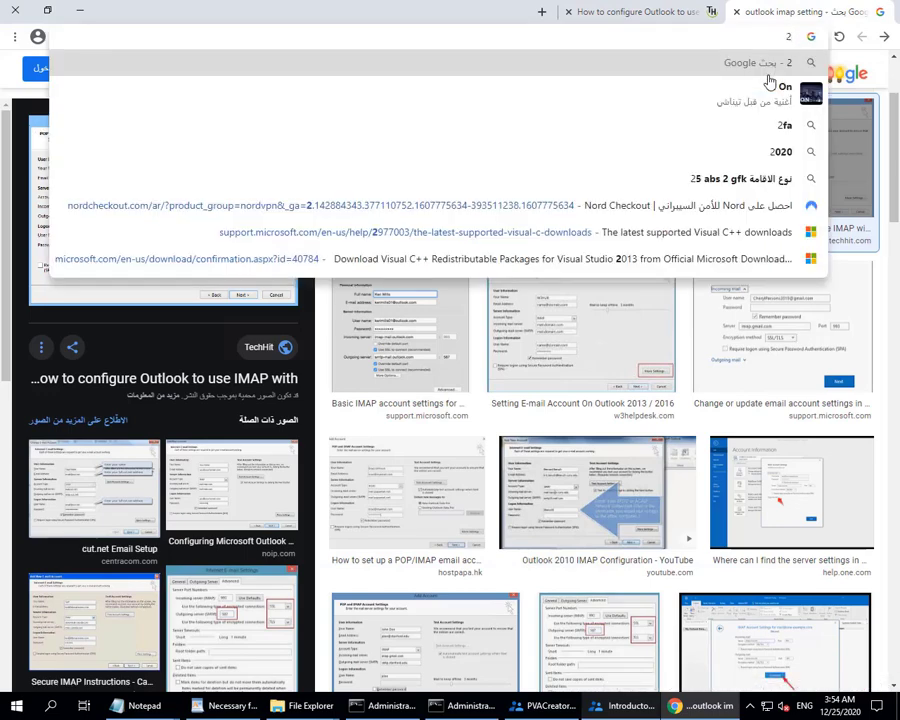
type("ca")
left_click(770, 88)
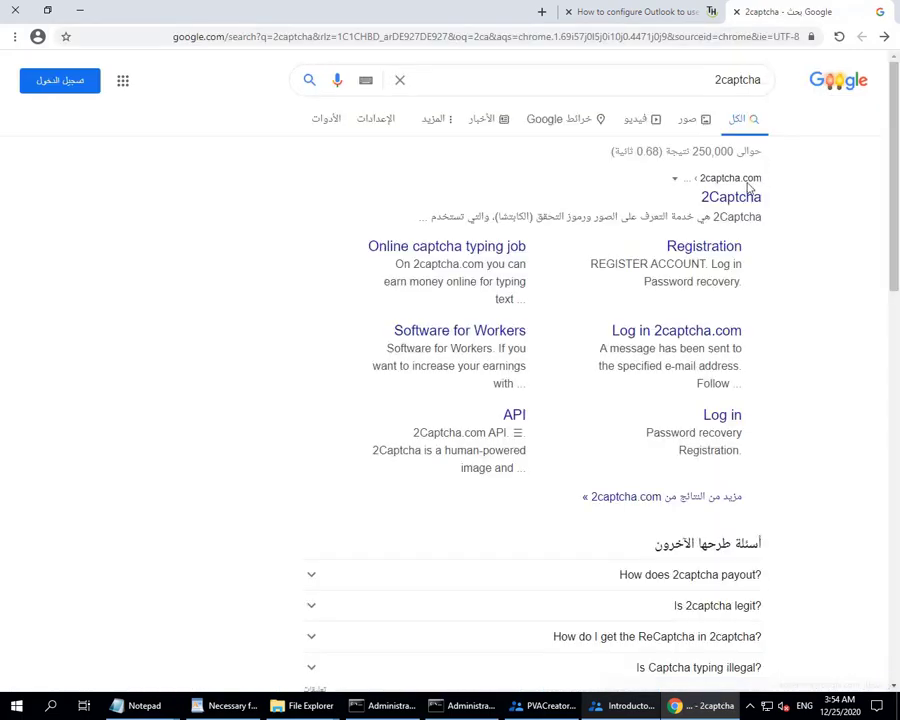
left_click(738, 199)
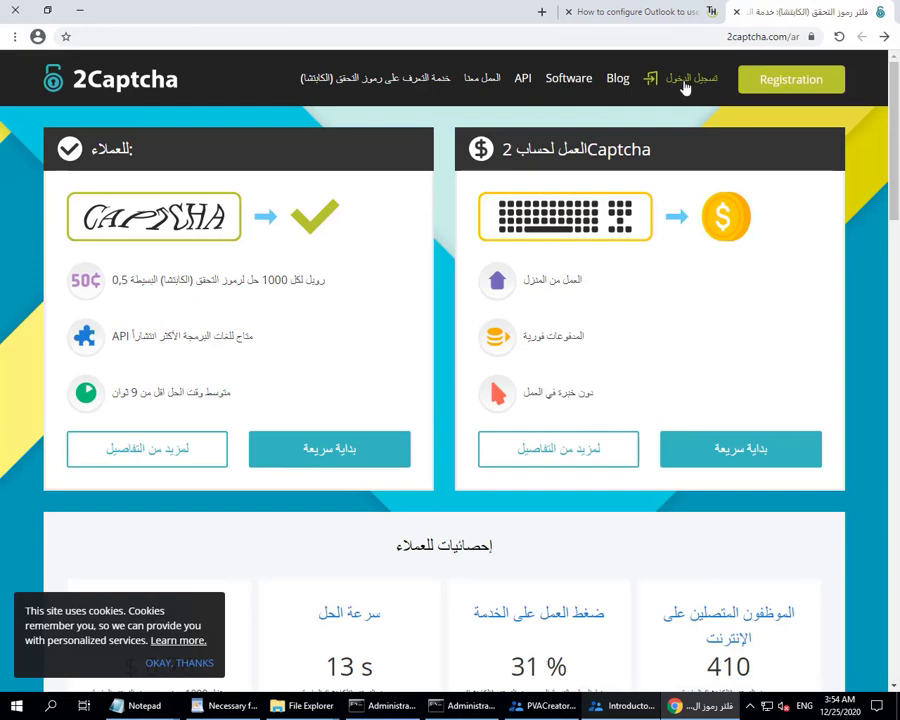
Open 2Captcha registration and fill in the saved email address.
left_click(785, 80)
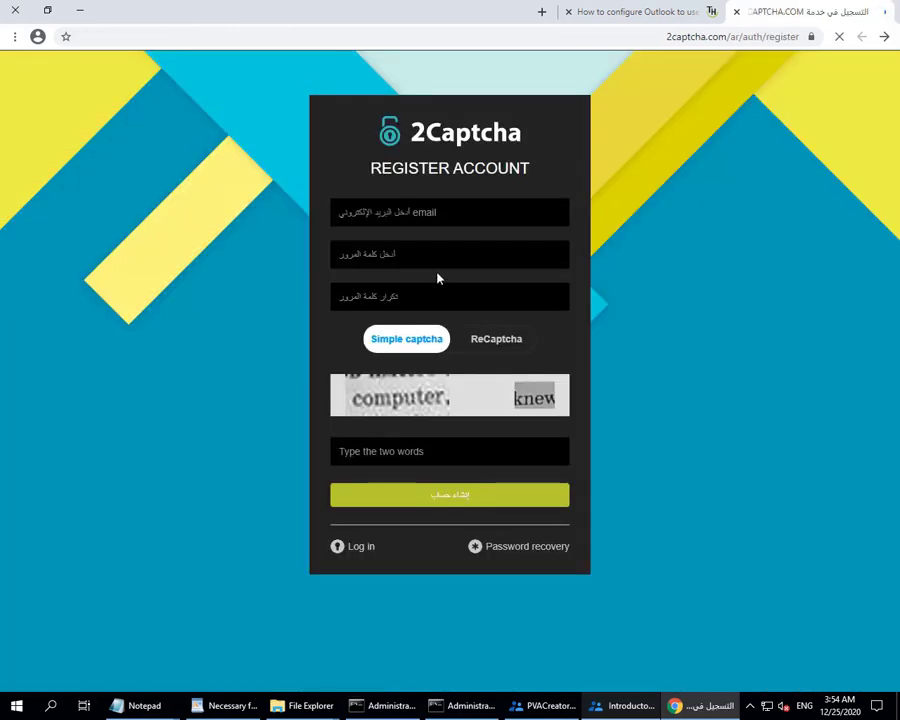
left_click(445, 212)
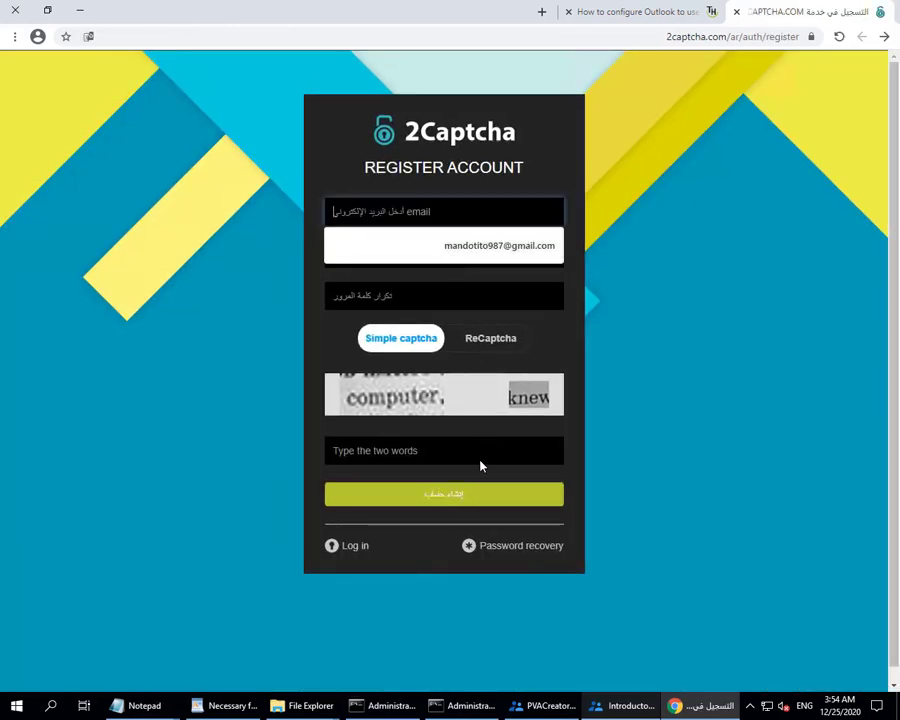
left_click(535, 246)
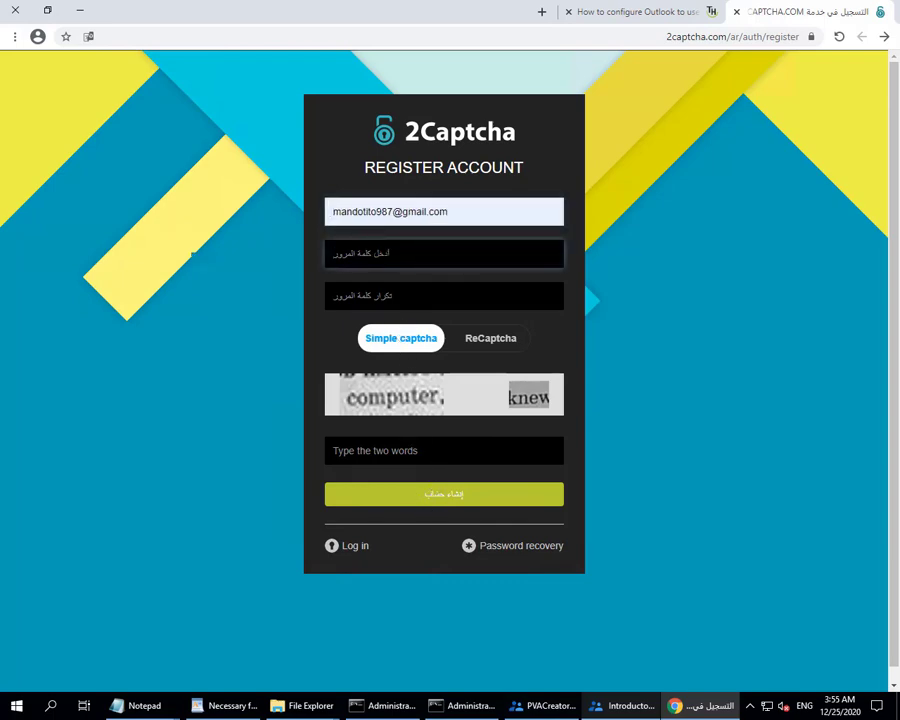
key("Tab")
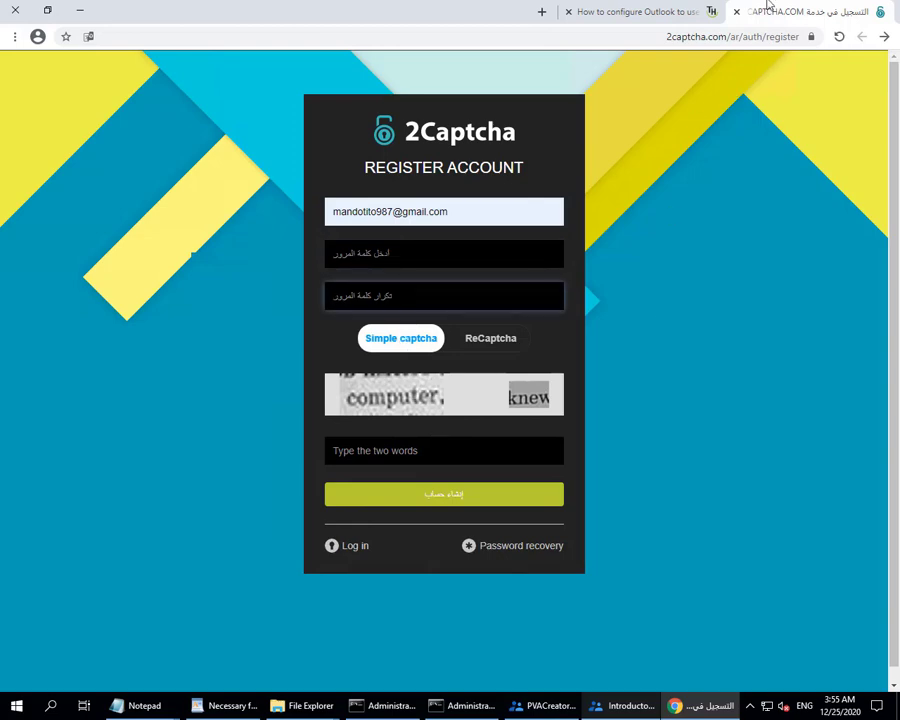
left_click(633, 14)
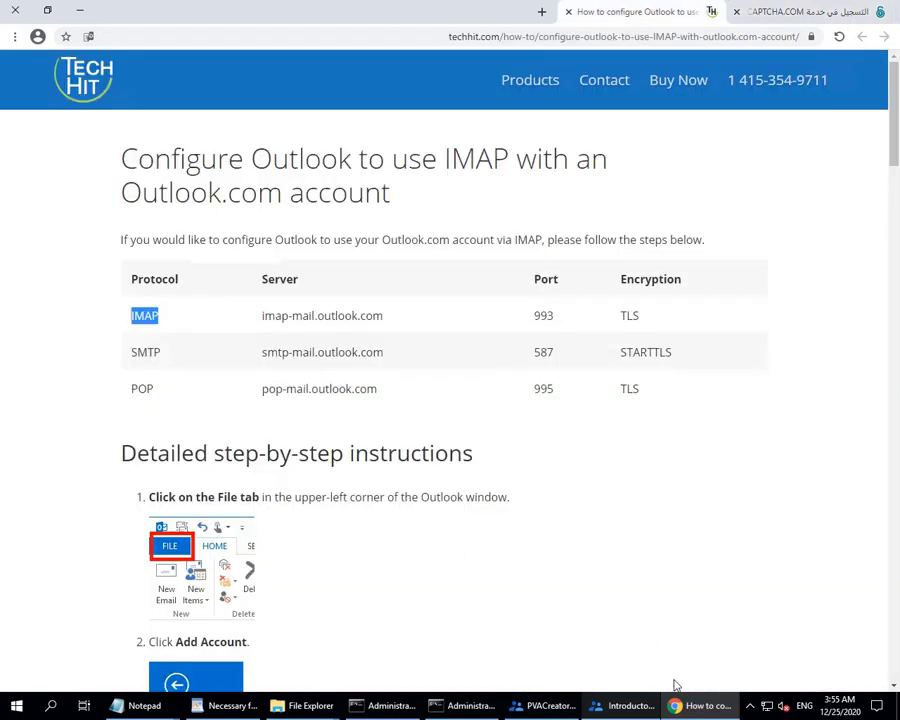
left_click(626, 705)
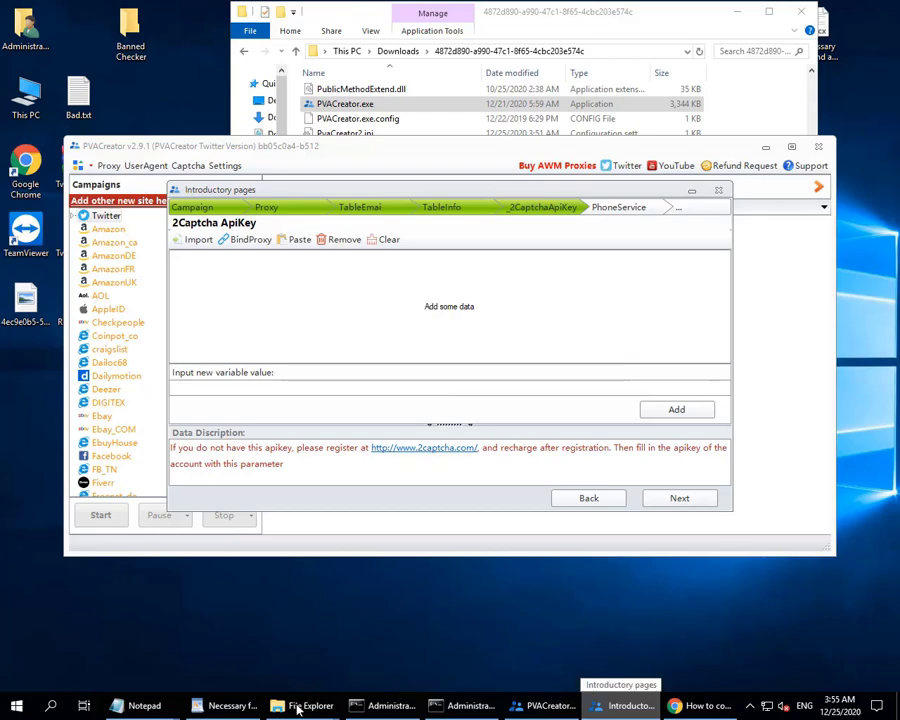
Add the pasted 2Captcha API key to the data list and advance to Telephone Service.
left_click(300, 705)
mouse_move(556, 8)
left_click(607, 10)
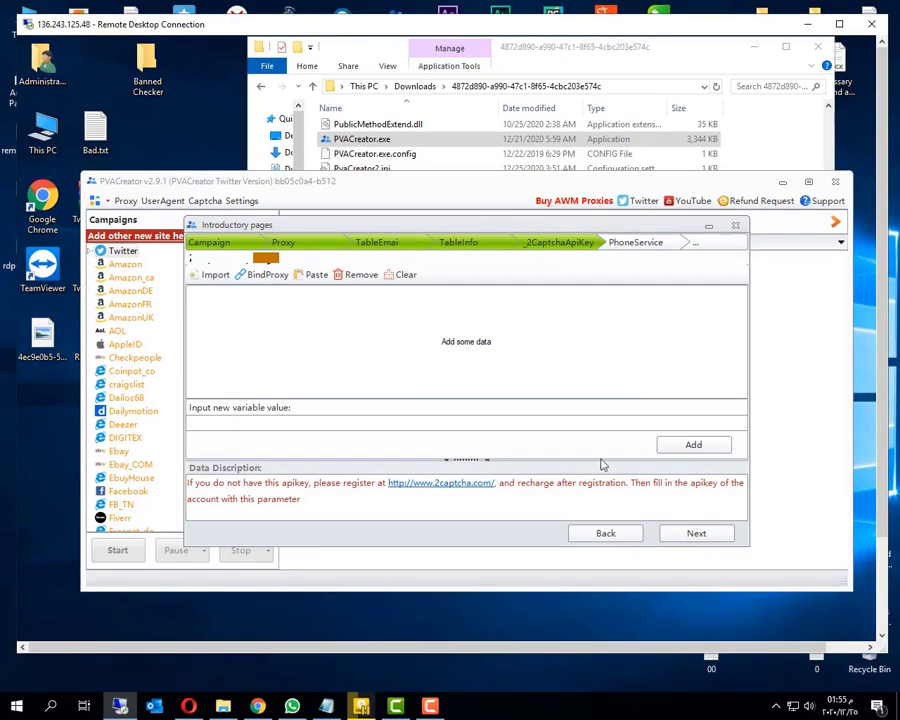
left_click(430, 705)
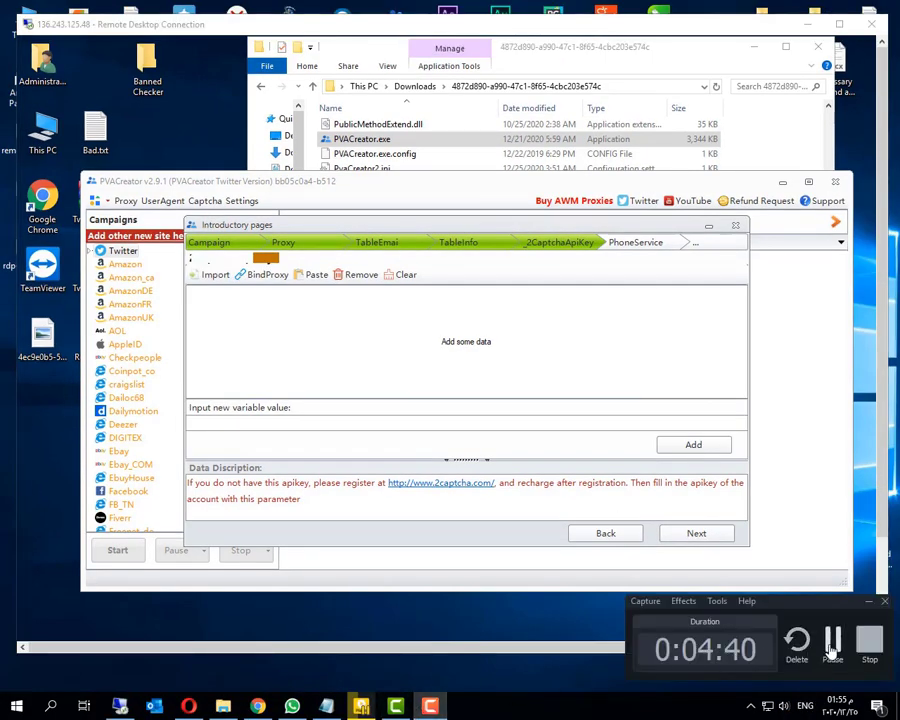
double_click(587, 24)
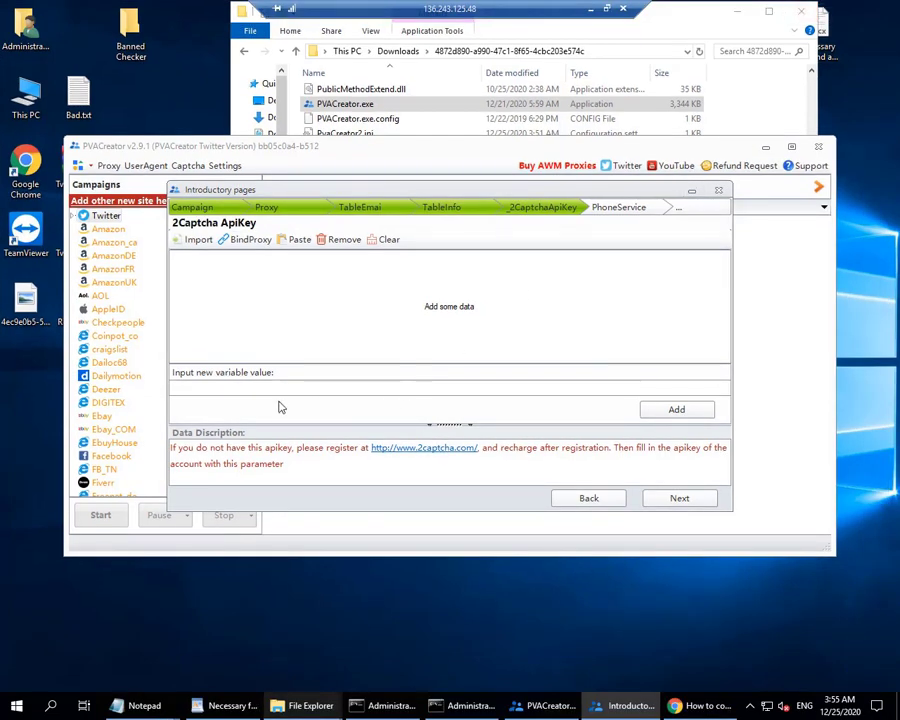
key("ctrl+v")
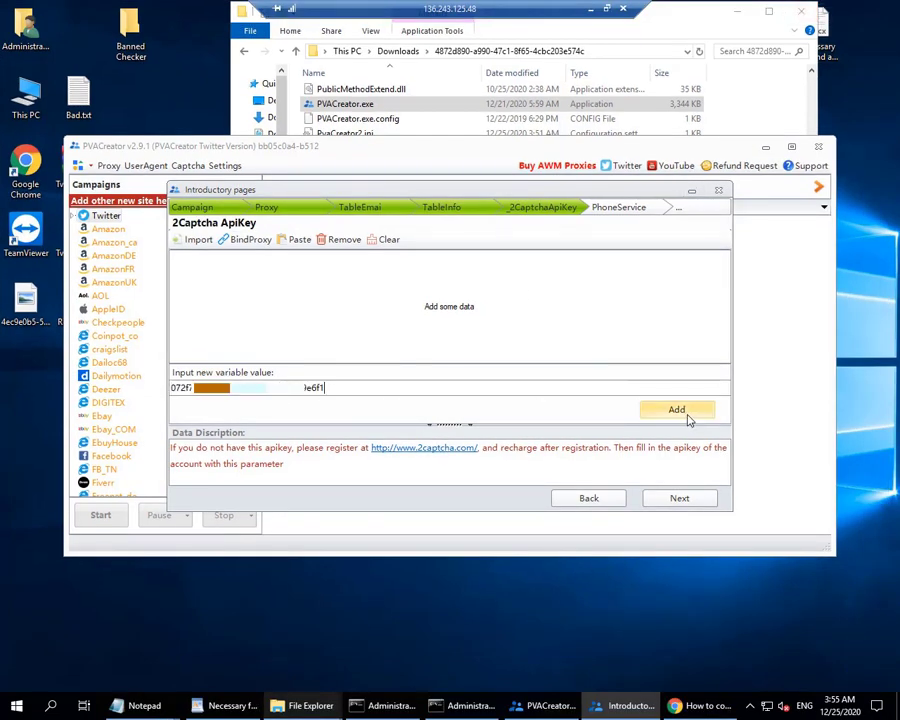
left_click(686, 412)
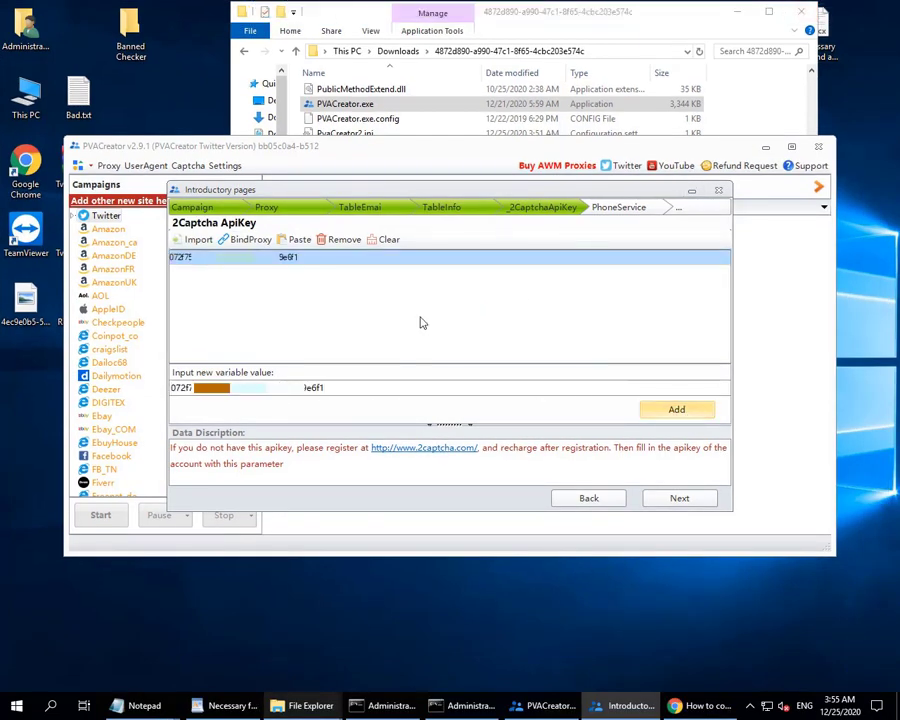
left_click(683, 500)
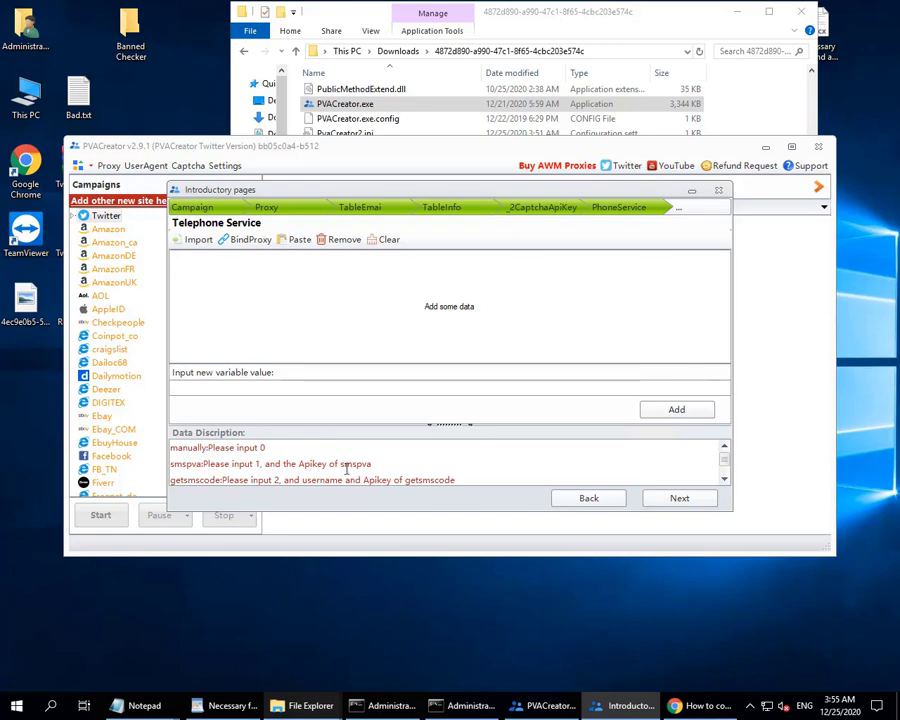
Review the Telephone Service description of the smspva and getsmscode options.
left_click_drag(340, 464, 378, 466)
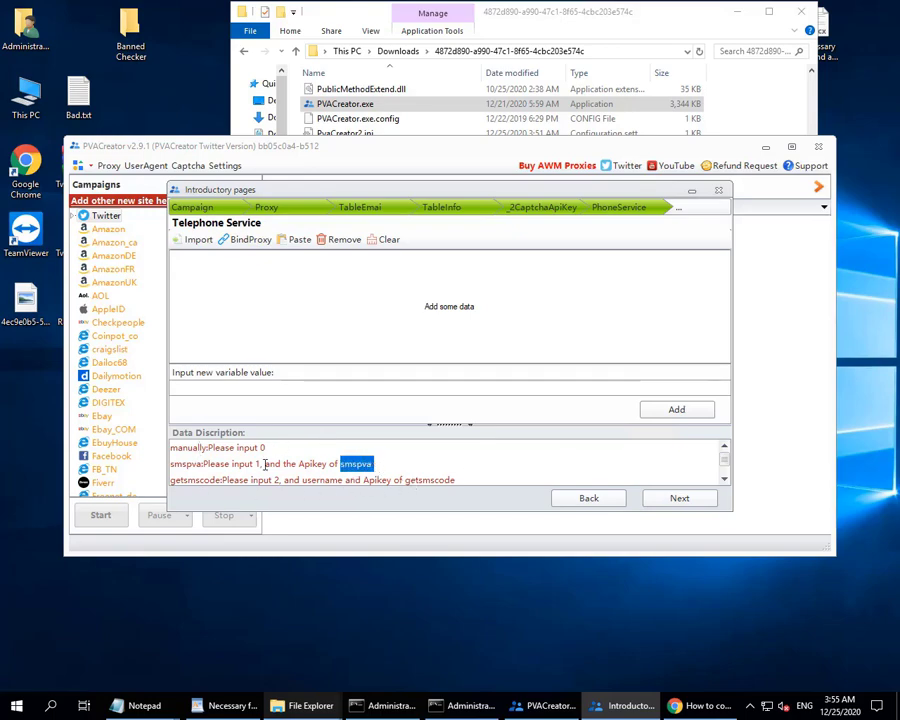
left_click_drag(404, 480, 476, 483)
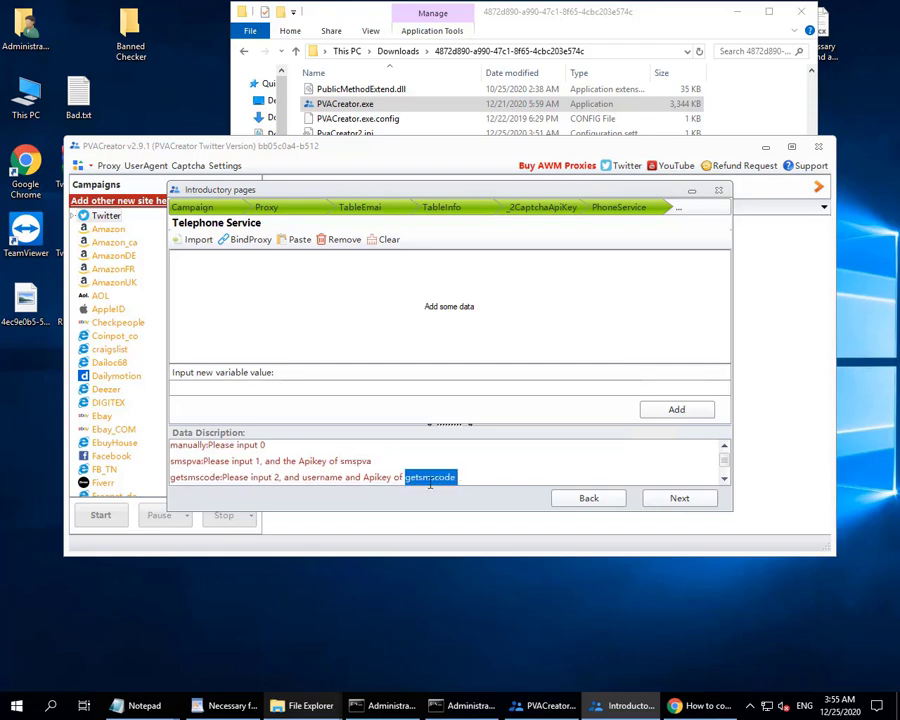
left_click(420, 479)
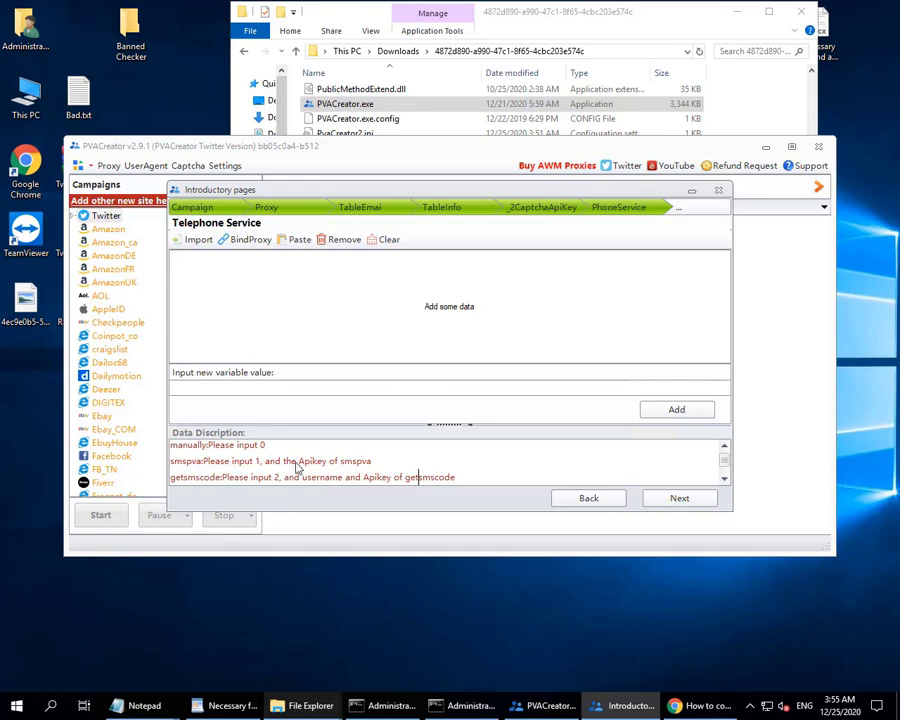
double_click(258, 461)
left_click_drag(299, 461, 391, 461)
left_click(391, 461)
left_click(278, 380)
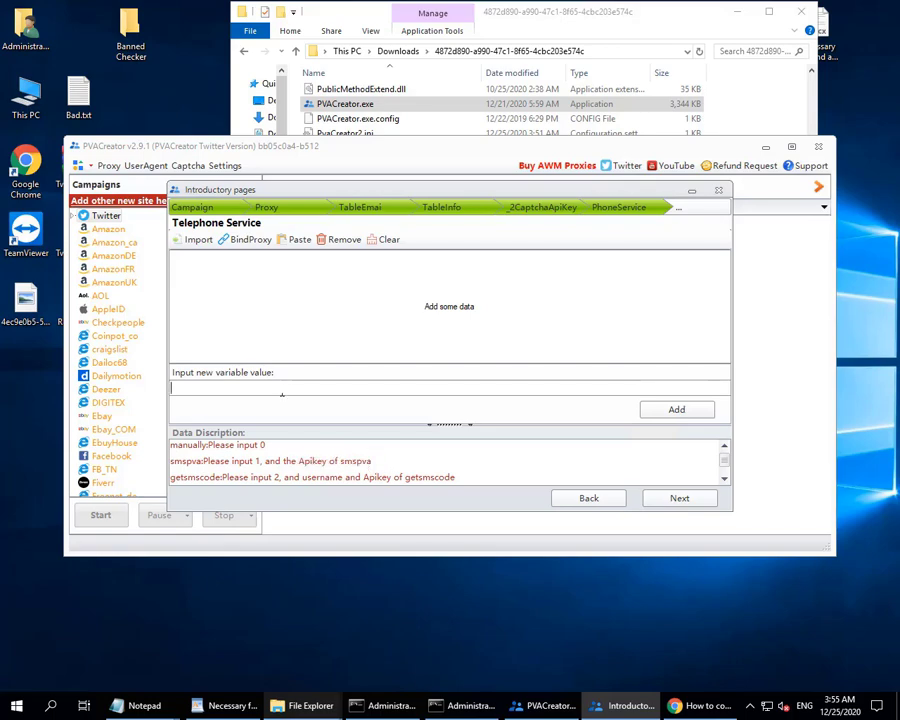
Leave the telephone service, manual operation time and country steps empty and finish the wizard.
left_click(697, 503)
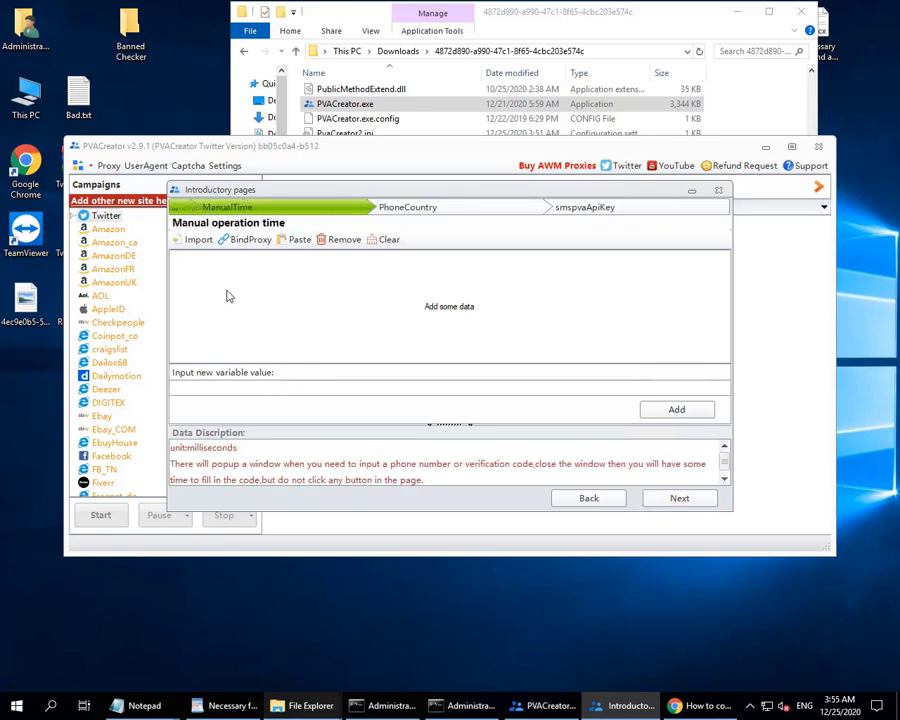
left_click(688, 506)
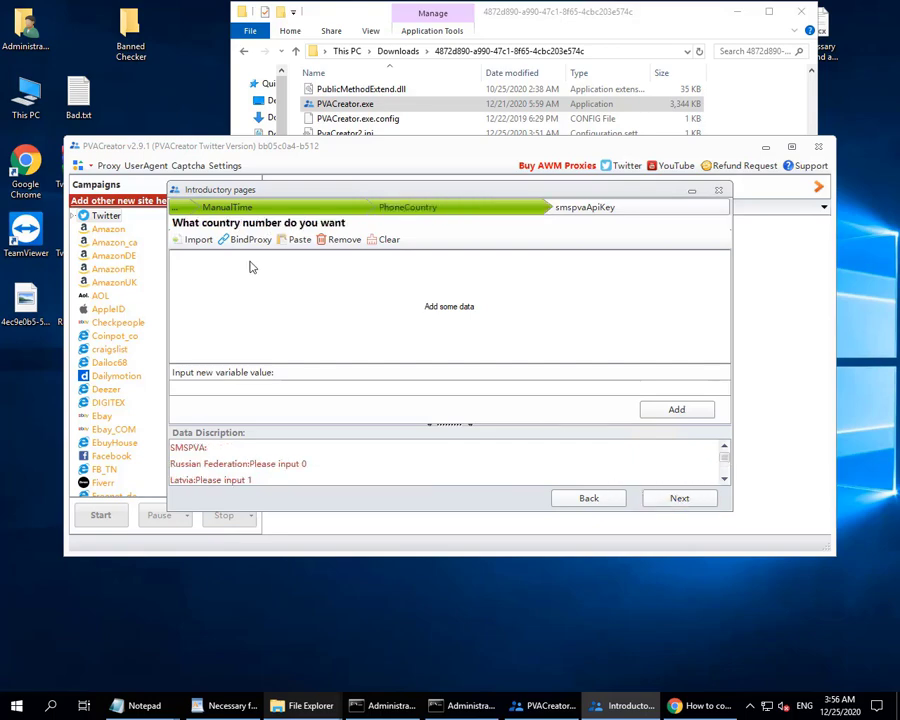
left_click(680, 500)
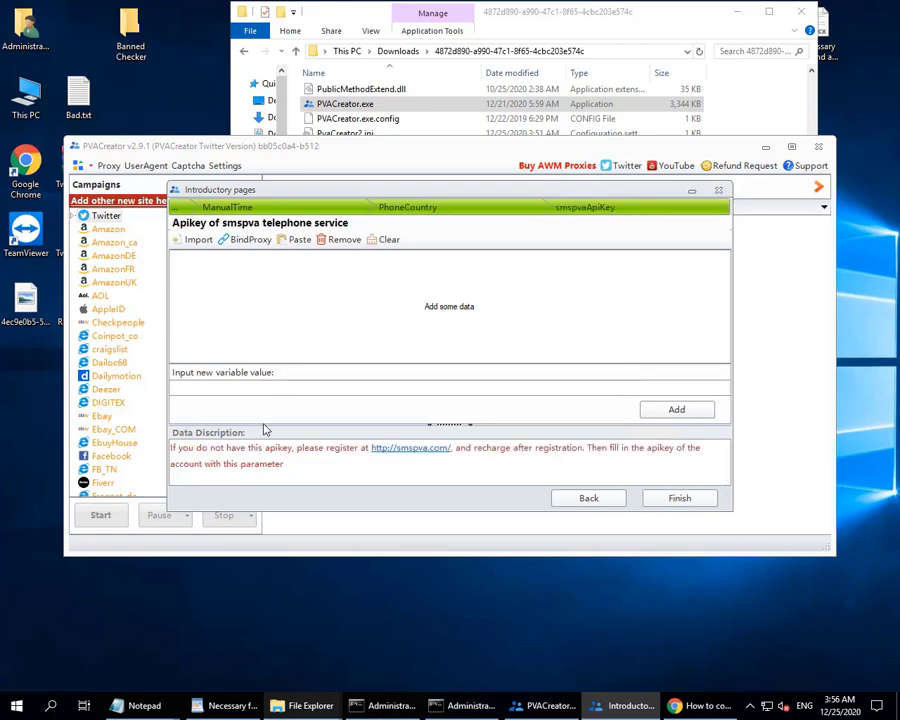
left_click(699, 506)
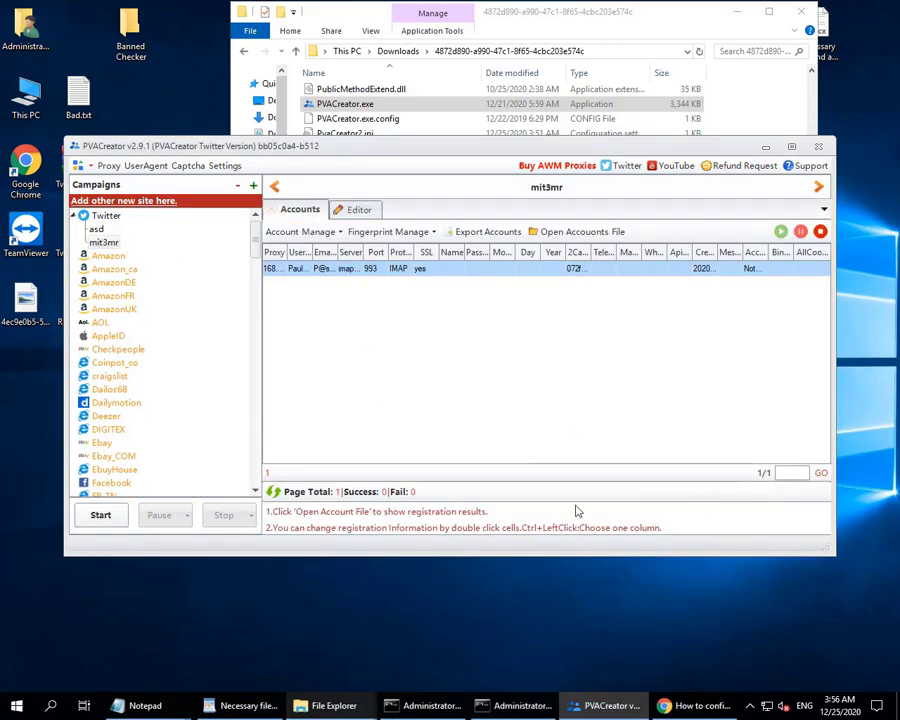
Save the mit3mr campaign data, recreate its accounts, then choose Fingerprint Manage > Bind.
left_click(360, 209)
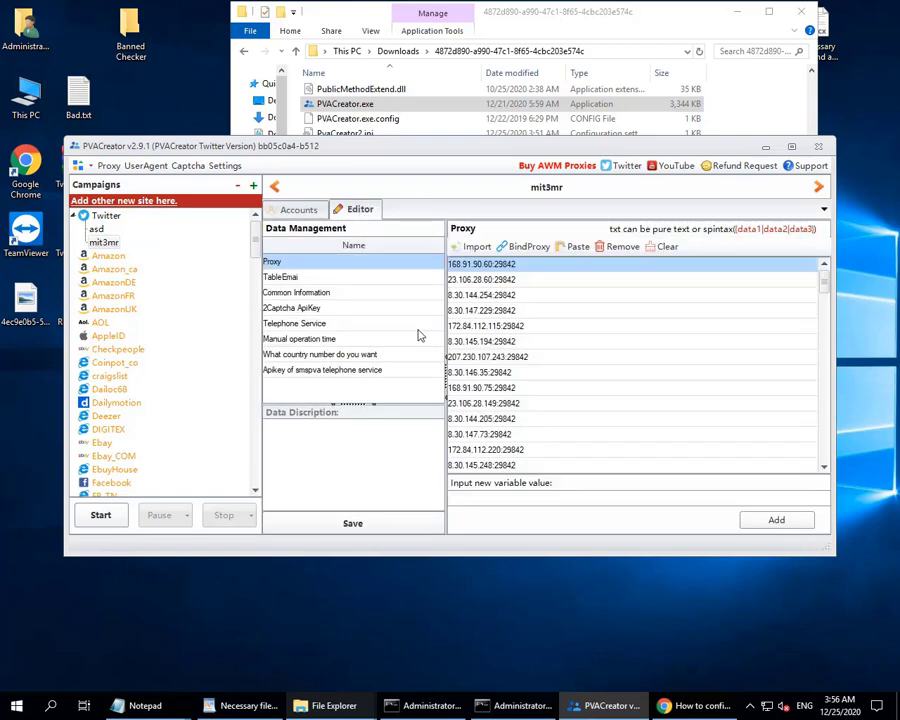
left_click(386, 534)
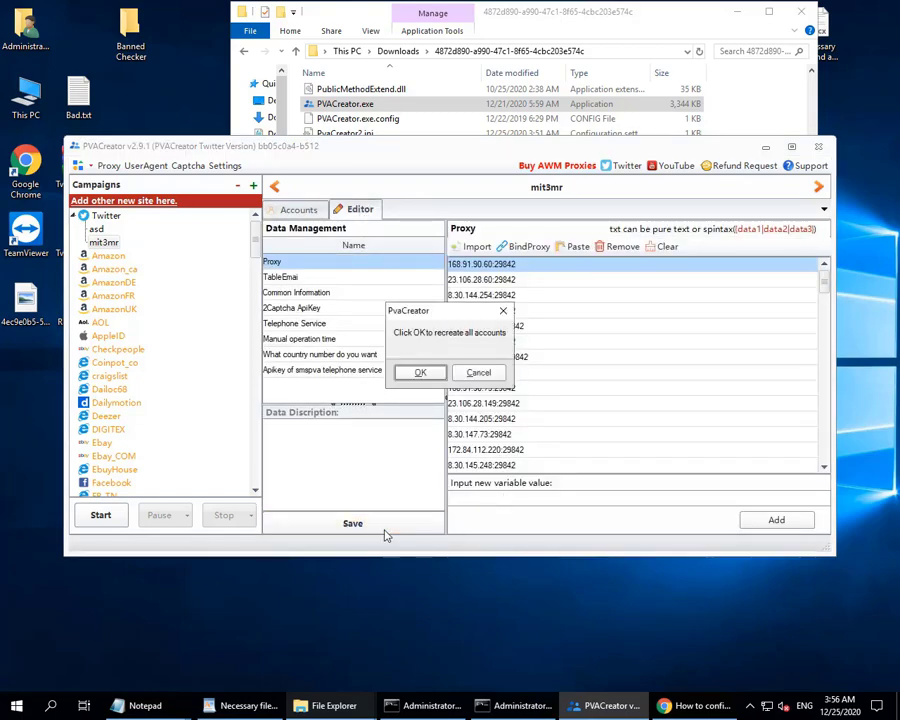
left_click(427, 375)
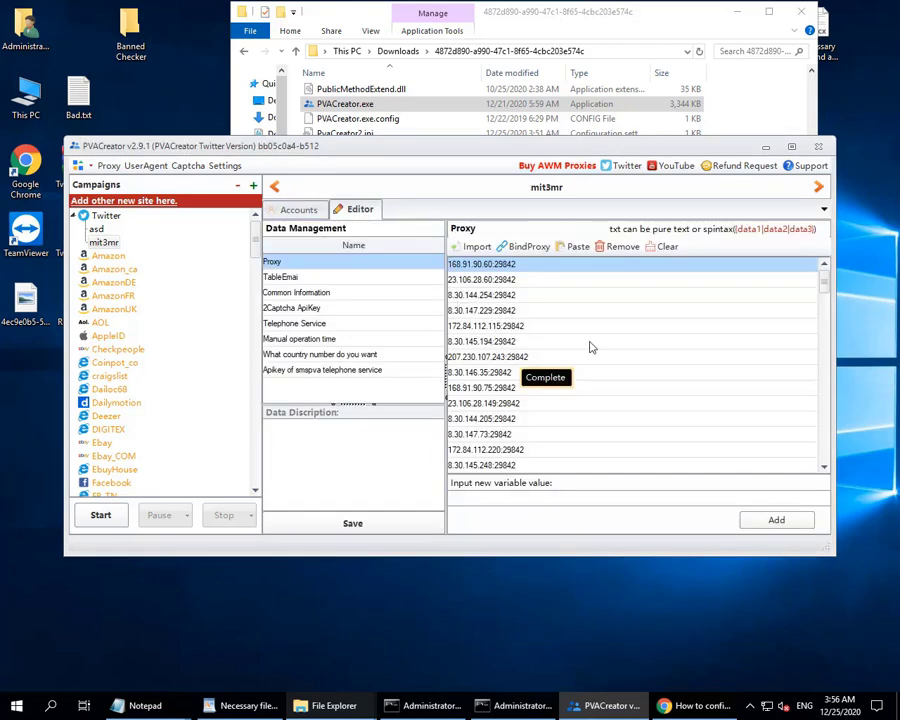
left_click(300, 212)
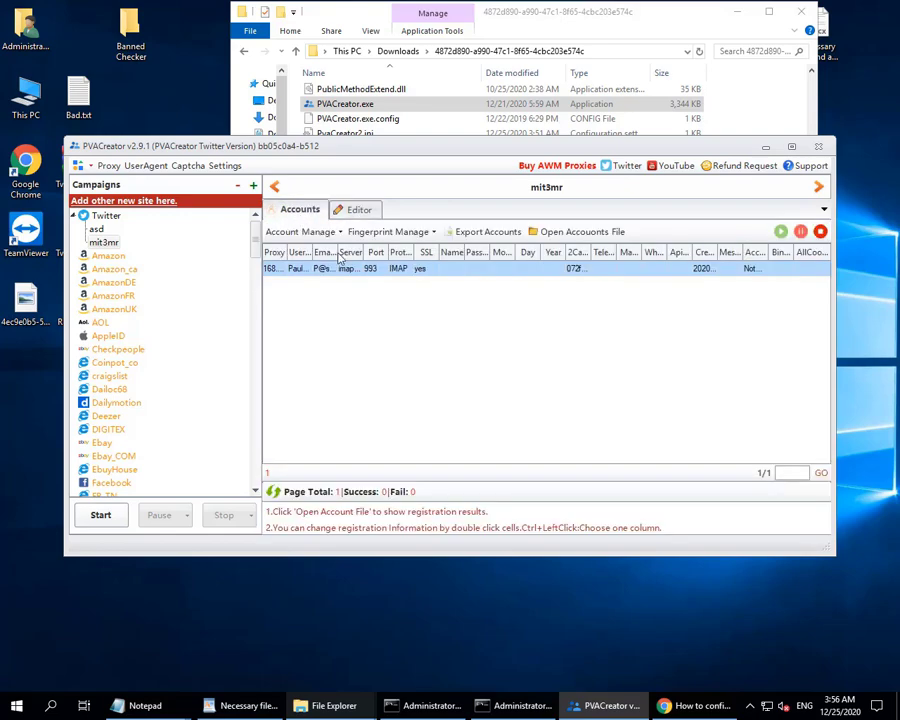
left_click(392, 232)
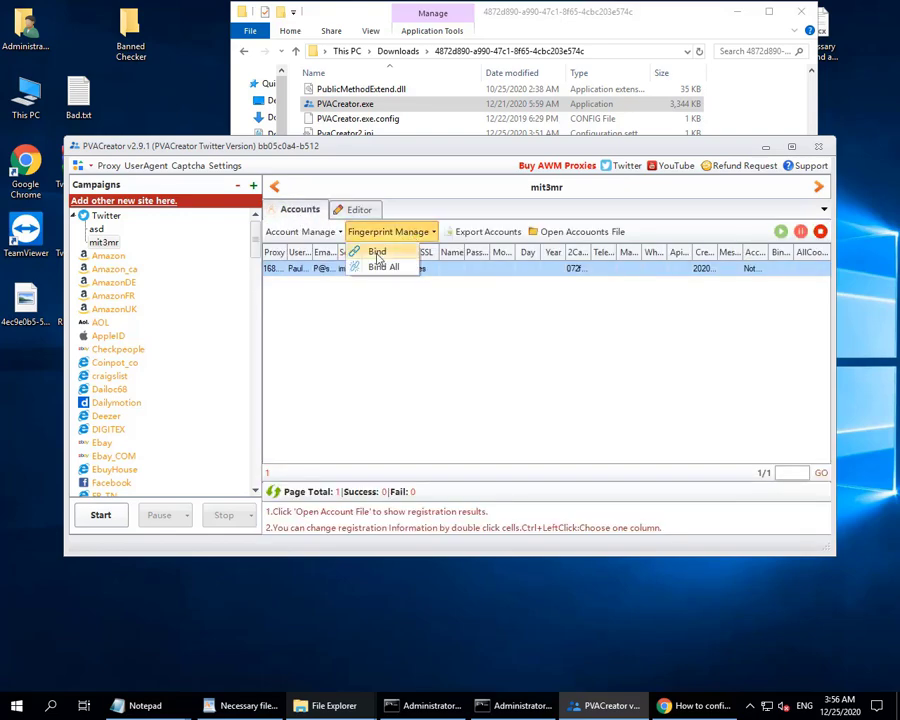
left_click(378, 253)
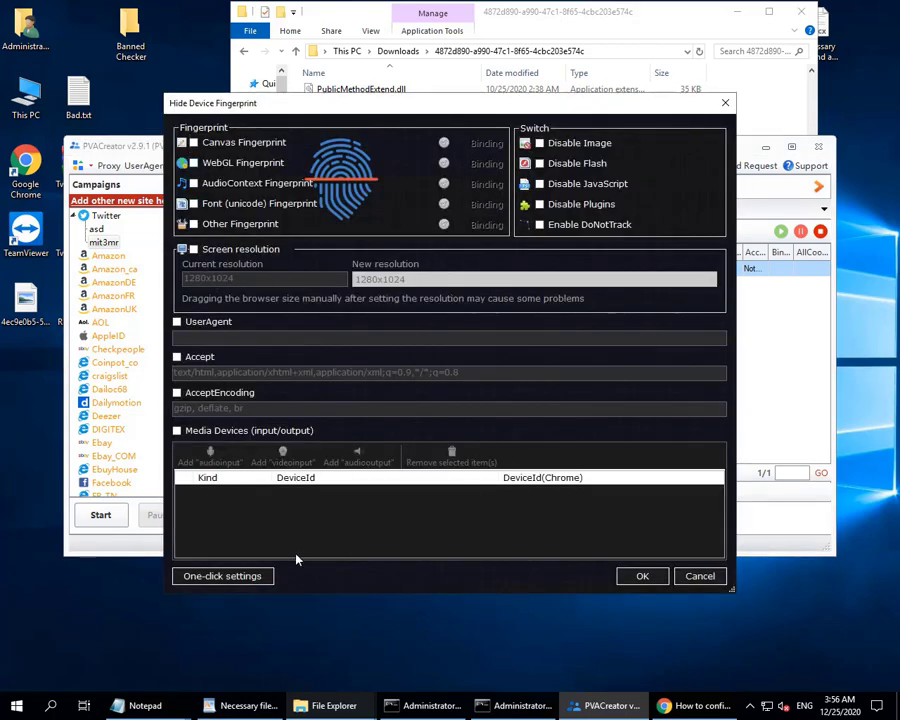
Bind a full fingerprint via One-click settings, then open the Run dialog.
left_click(203, 578)
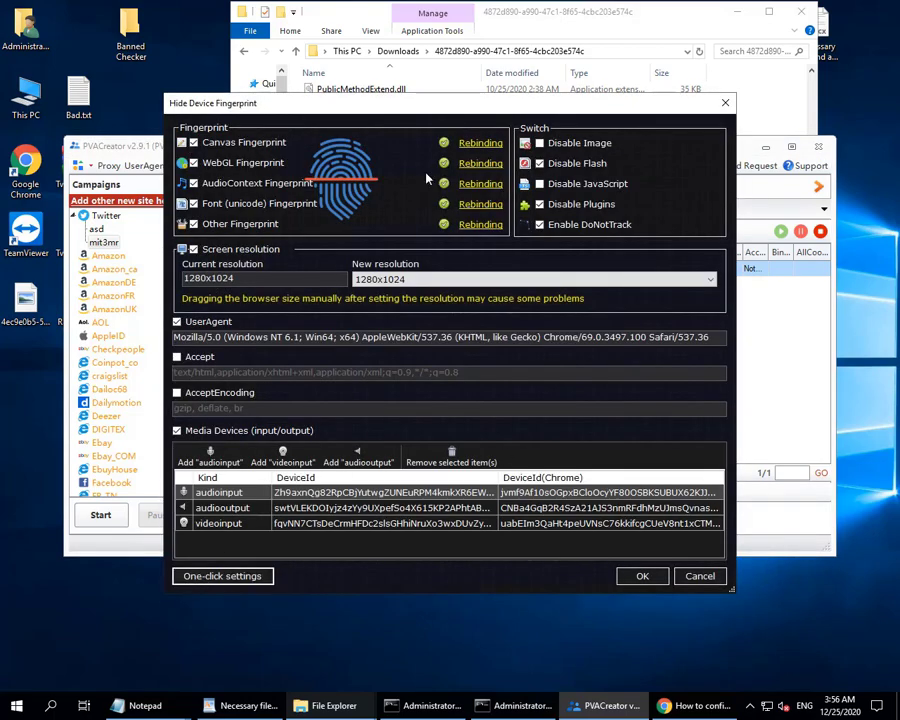
left_click(641, 577)
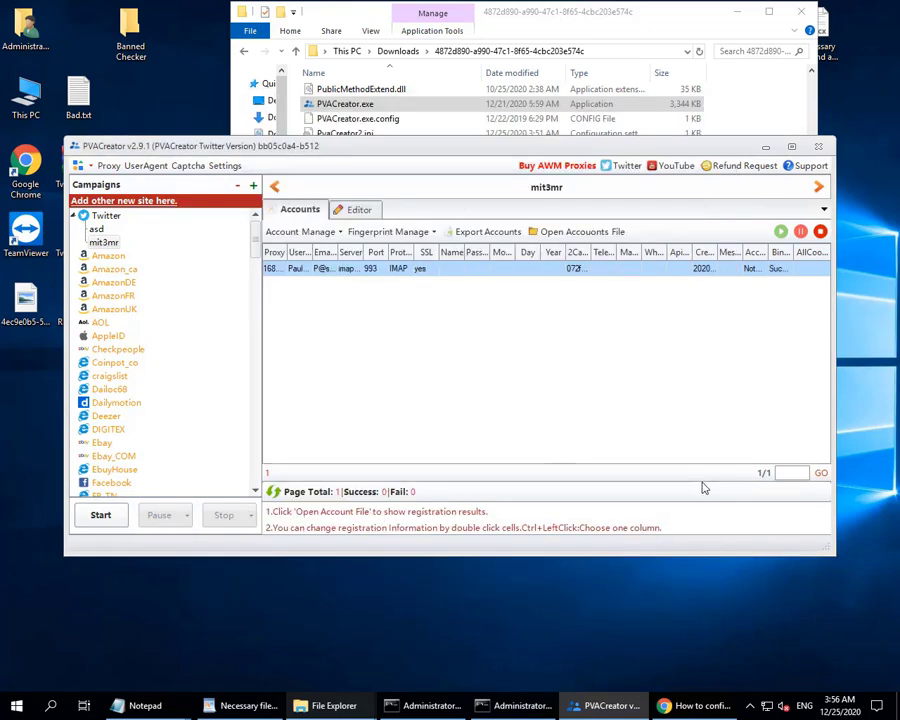
left_click(106, 519)
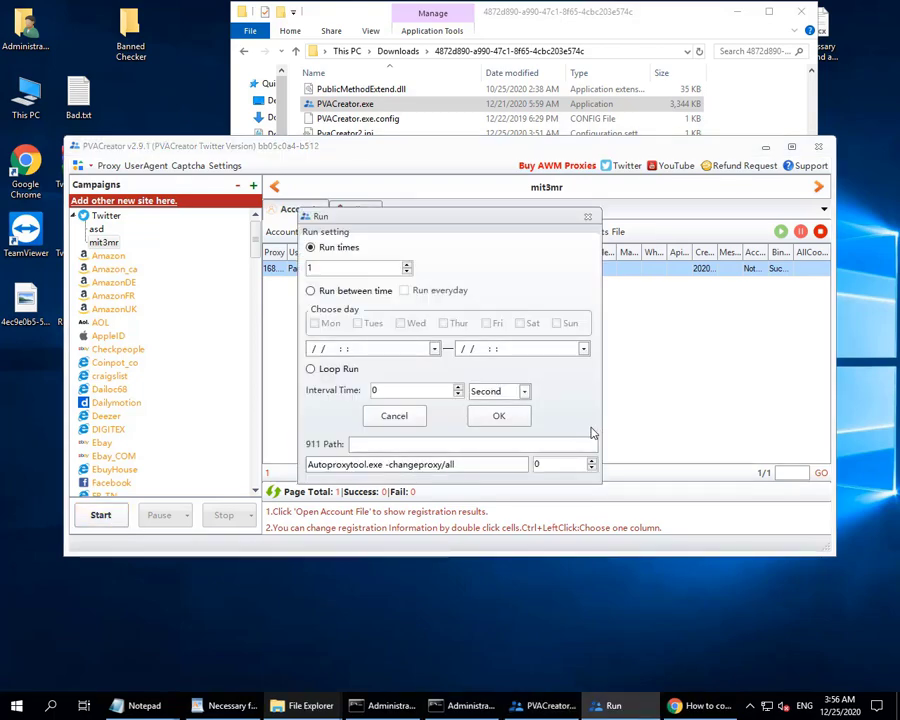
Run the mit3mr campaign once with Run times set to 1.
left_click(527, 424)
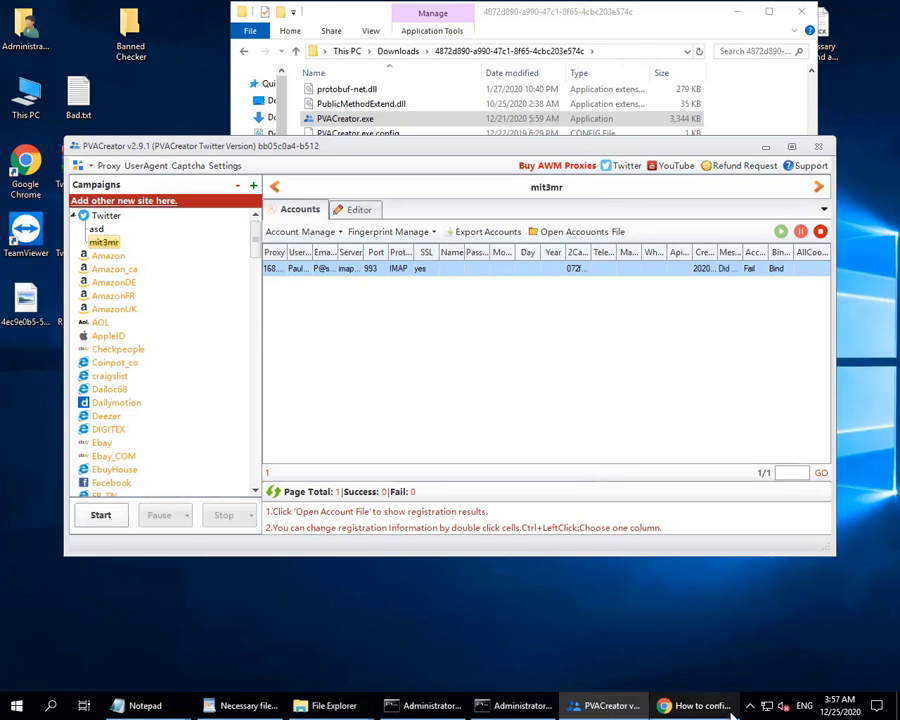
Close the failed registration browser and rerun the mit3mr campaign once.
left_click(700, 706)
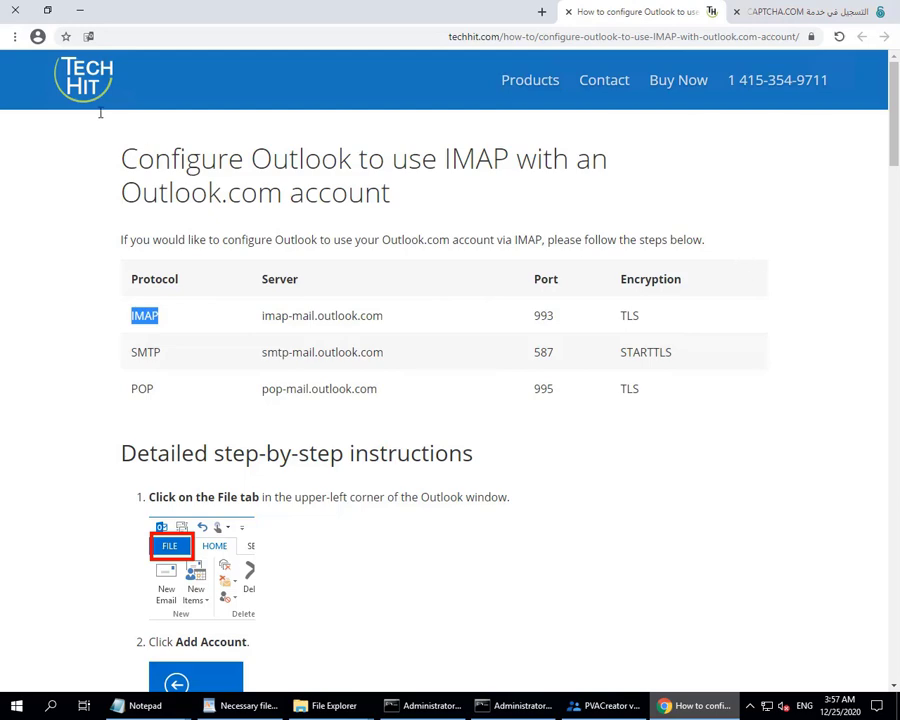
left_click(13, 9)
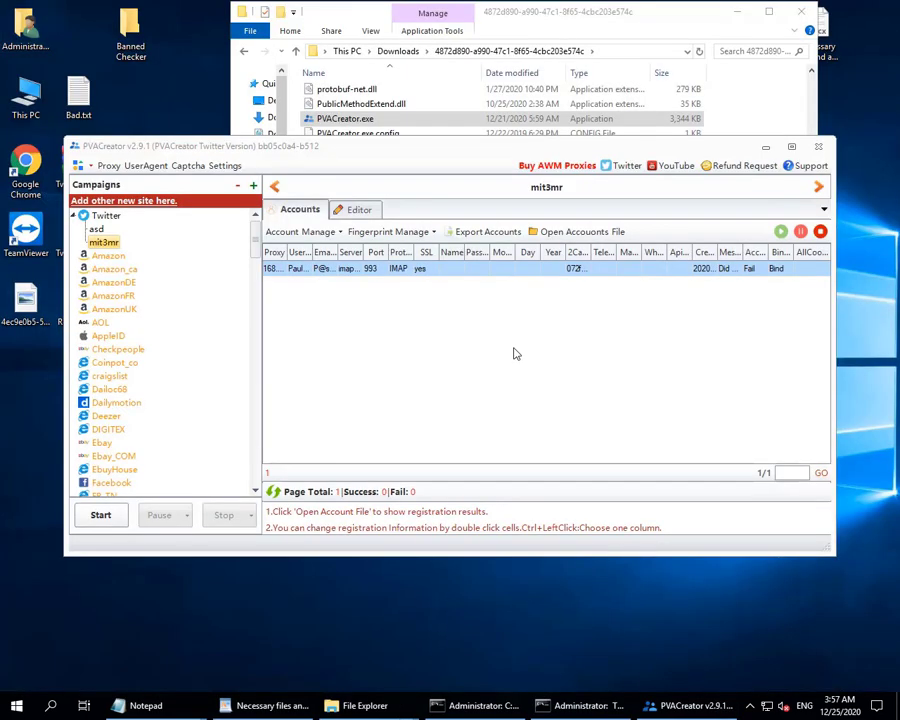
left_click(100, 515)
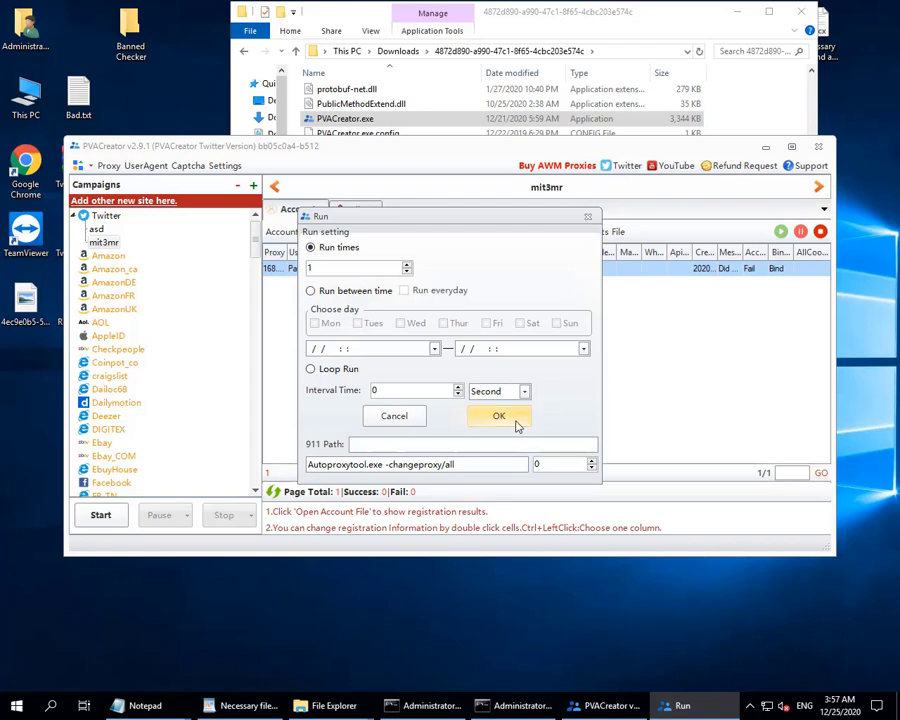
left_click(516, 421)
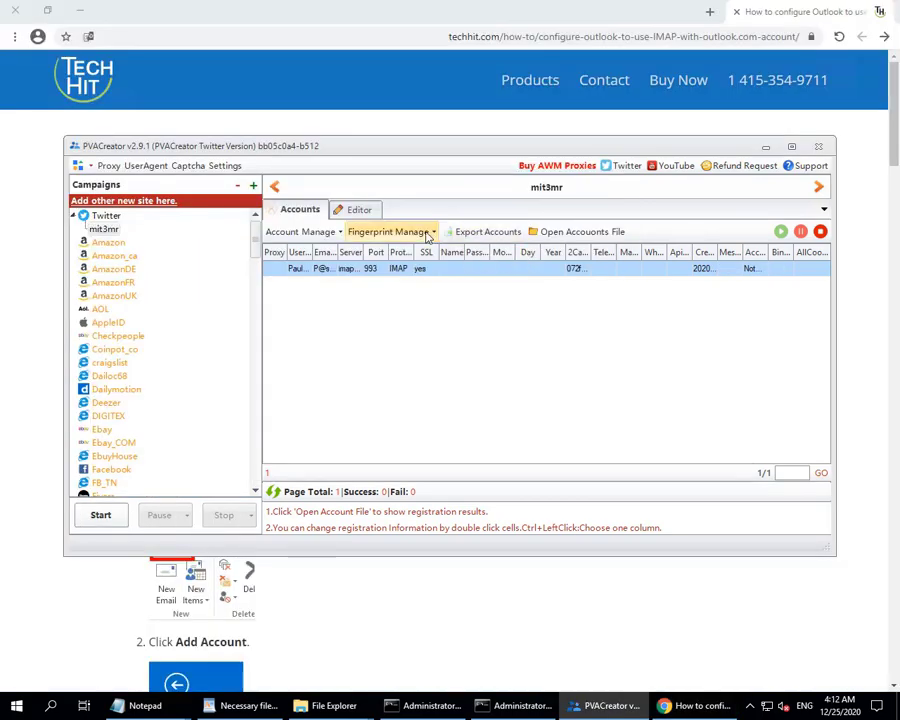
Bind randomized fingerprints to all accounts with One-click settings, then make Remote Desktop full screen.
left_click(395, 232)
left_click(404, 268)
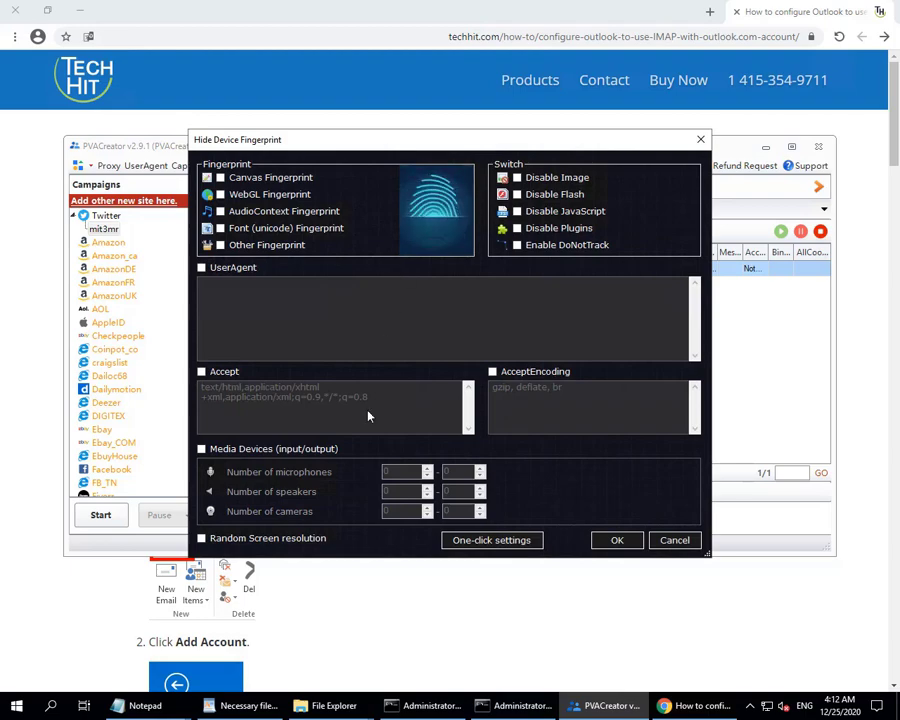
left_click(505, 545)
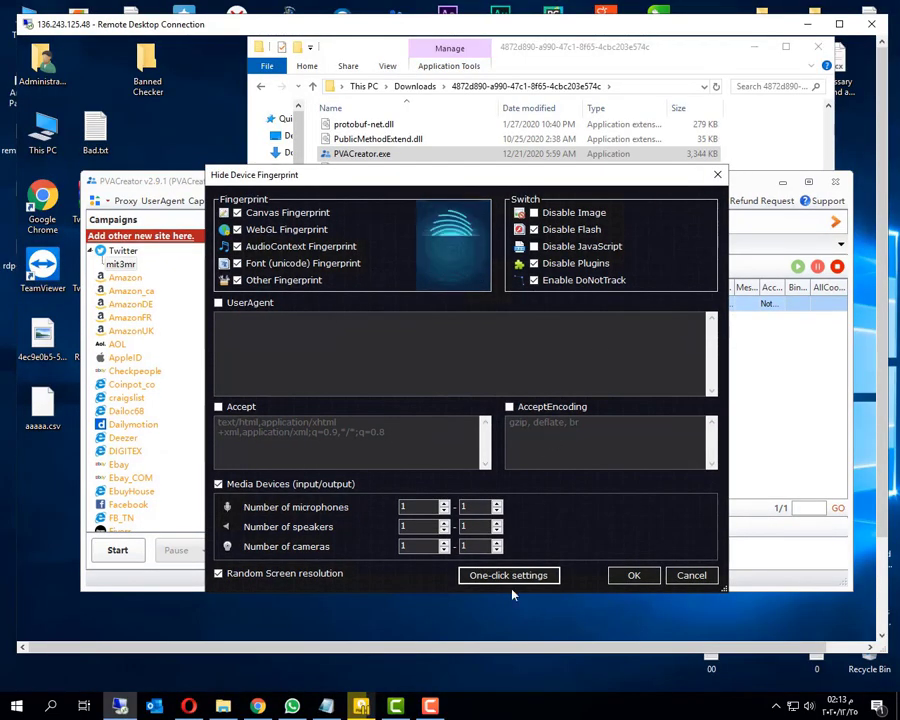
left_click(634, 577)
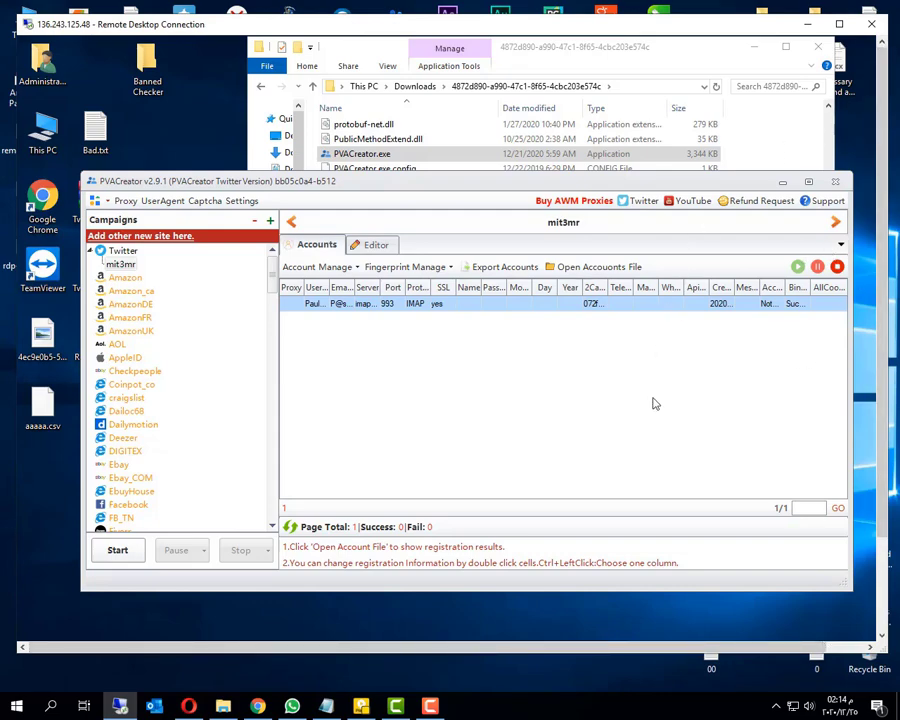
key("ctrl+alt+Break")
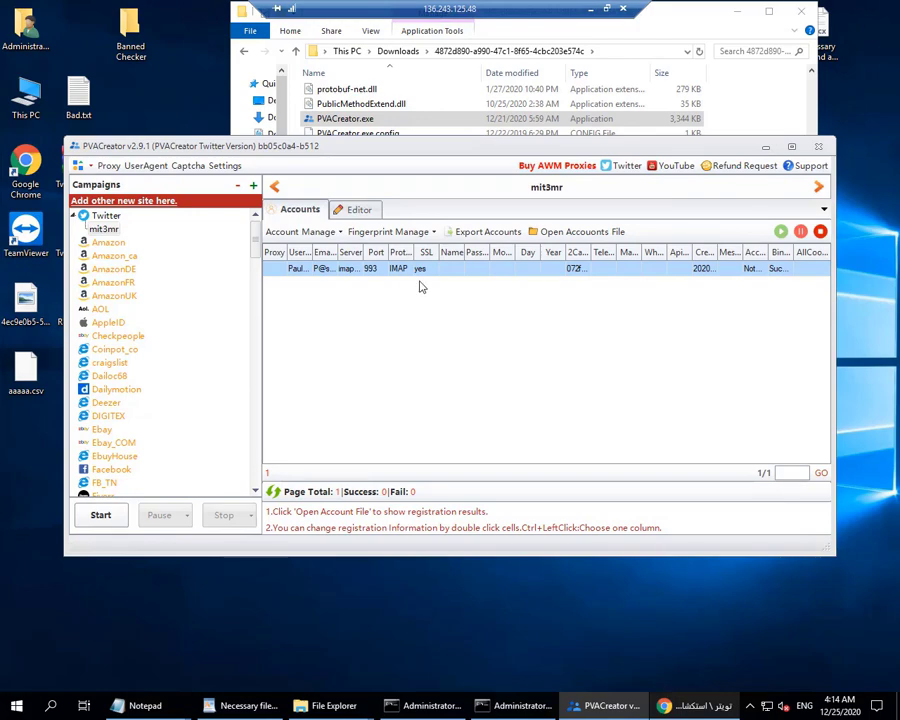
Save general settings with Campaign Count and Thread Count at 1, then open the mit3mr.txt accounts file.
left_click(225, 166)
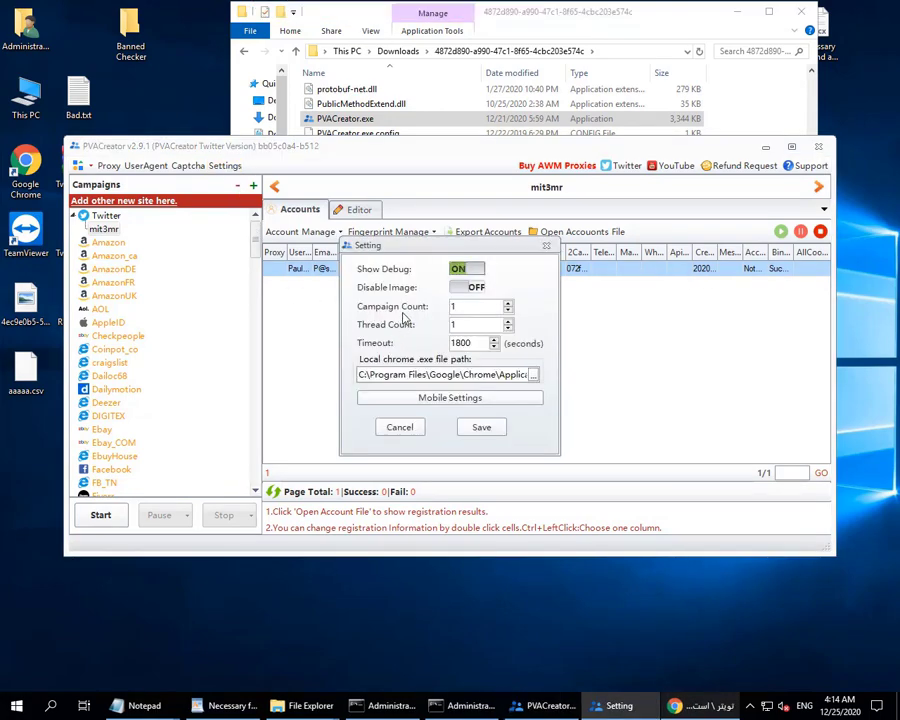
left_click(456, 306)
key("Tab")
left_click(481, 428)
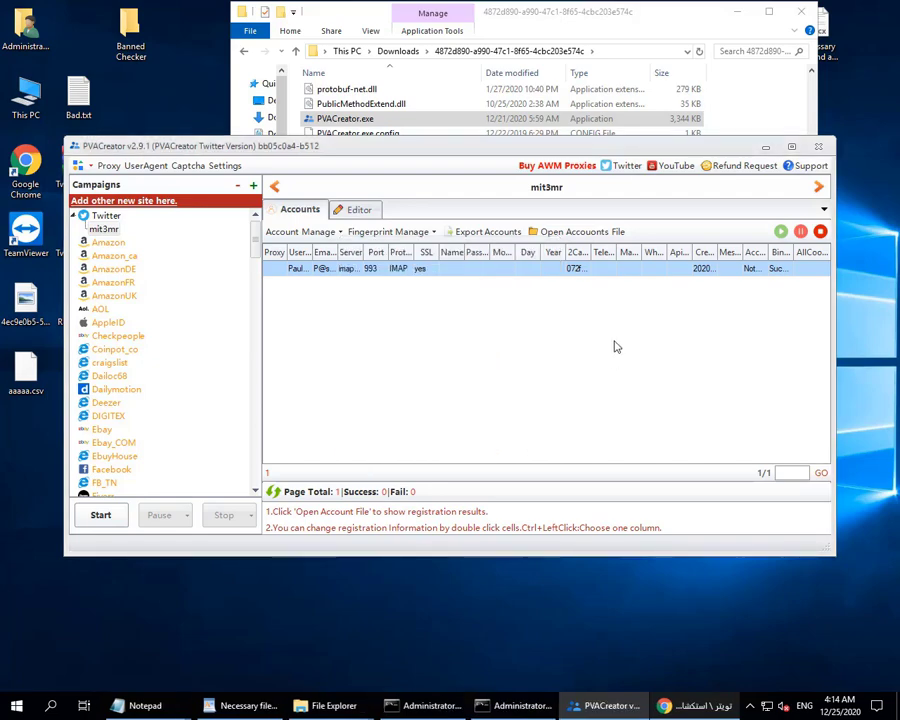
left_click(565, 232)
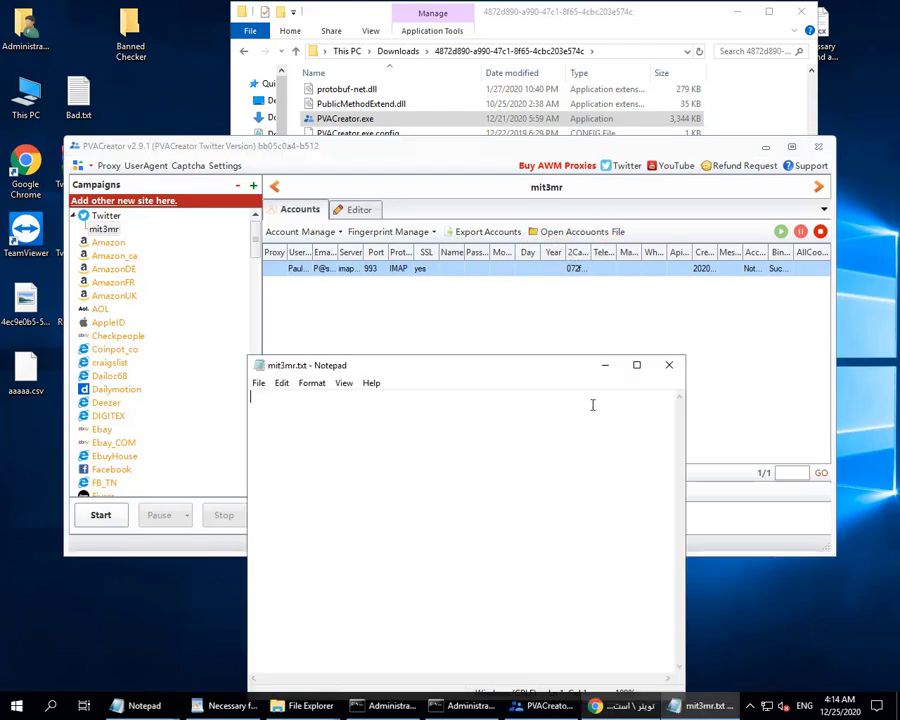
Close the accounts file and open the campaign's Run settings, trying a between-times run window.
left_click(670, 366)
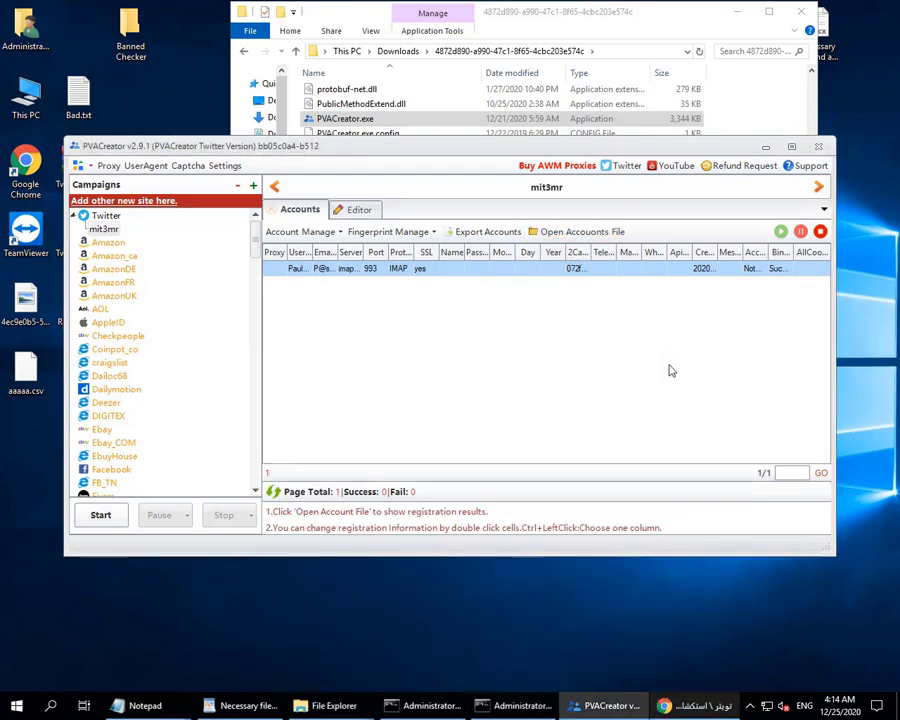
left_click(781, 232)
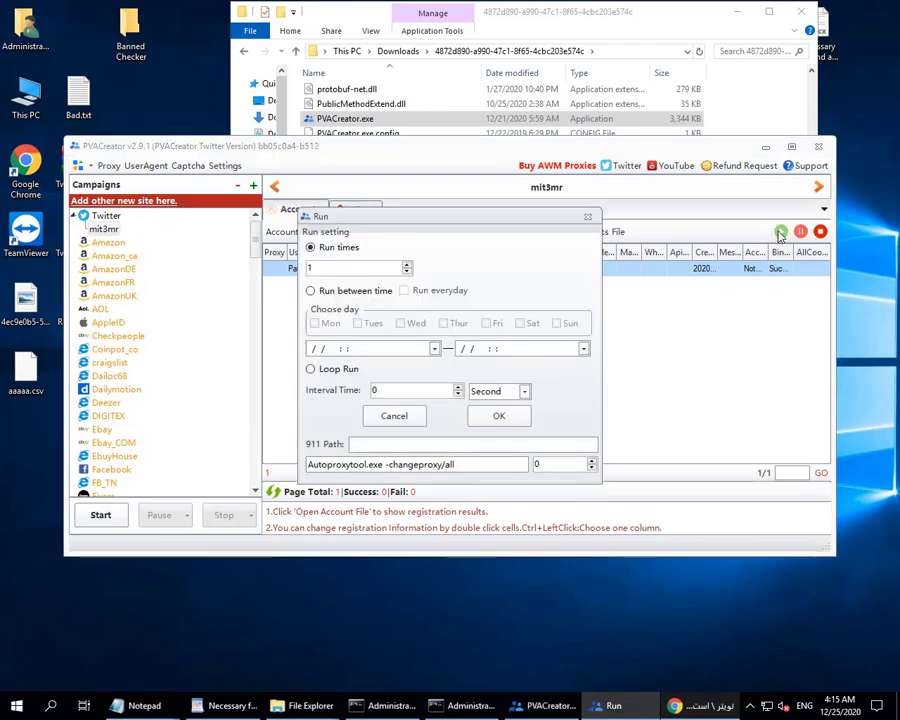
left_click(588, 216)
left_click(100, 515)
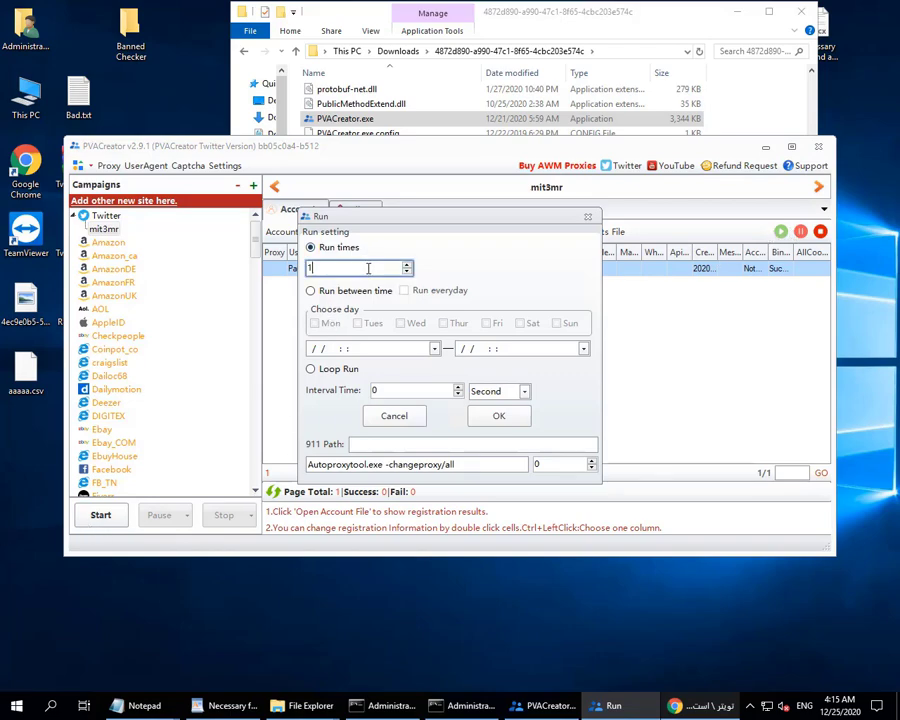
left_click(331, 293)
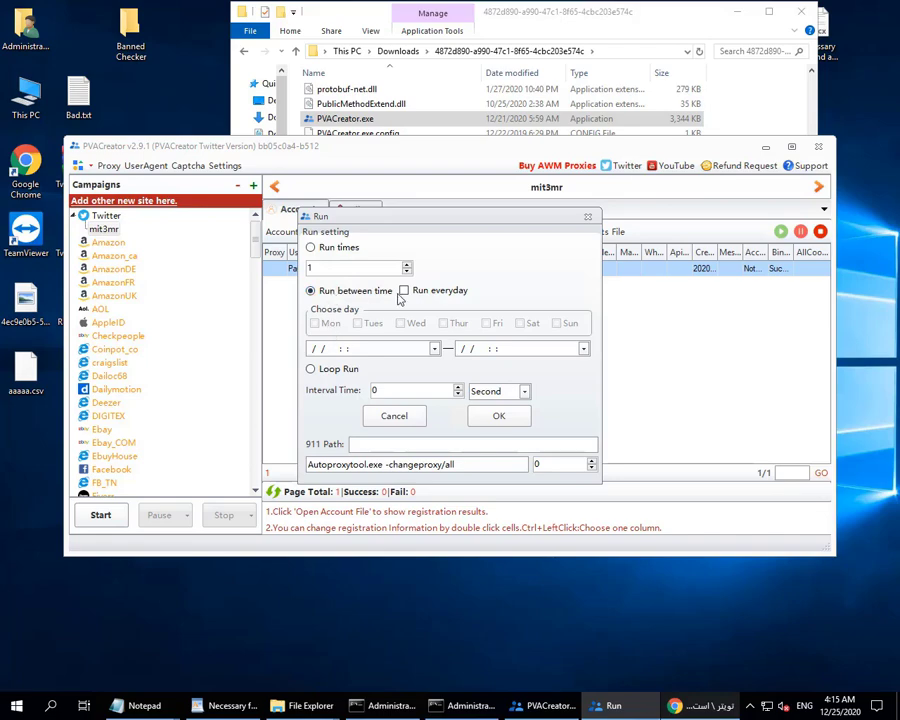
left_click(385, 349)
left_click(475, 348)
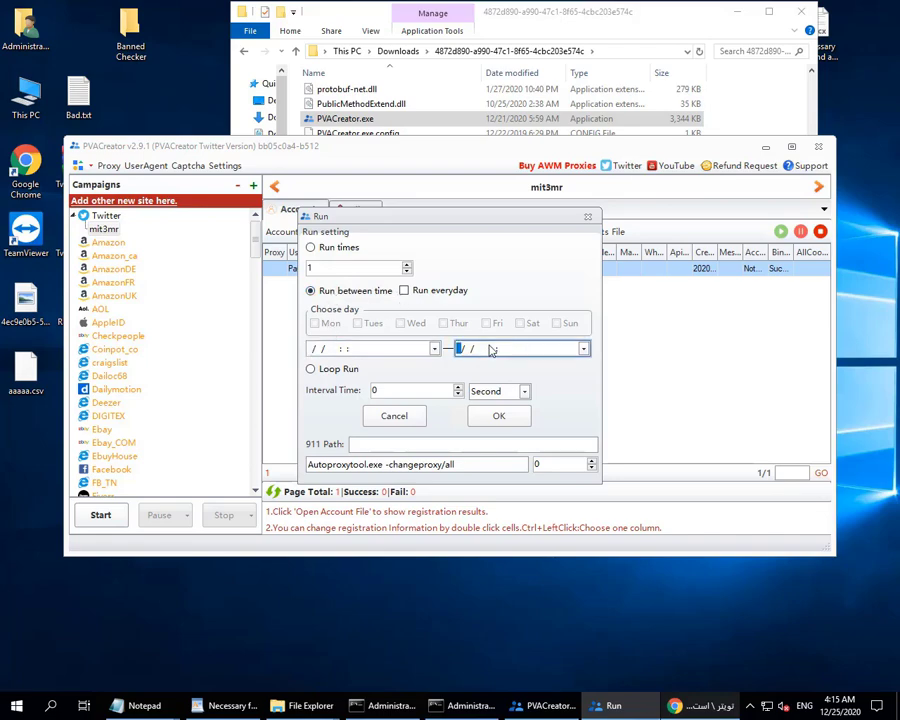
left_click(434, 348)
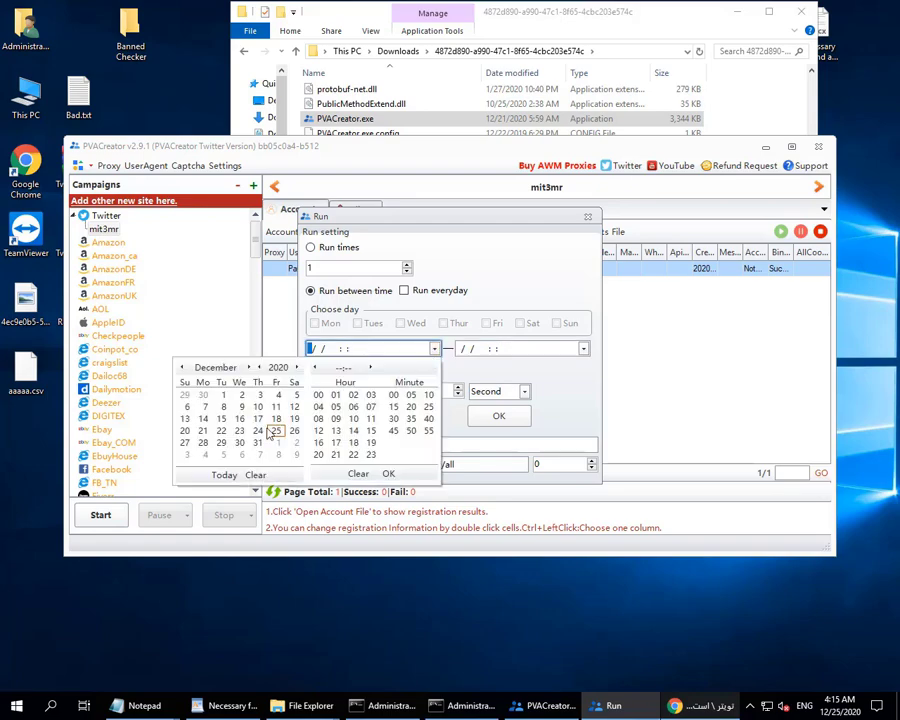
left_click(404, 291)
Tick Tuesday, Wednesday and Thursday, then set Run times to 1 and start the campaign.
left_click(404, 291)
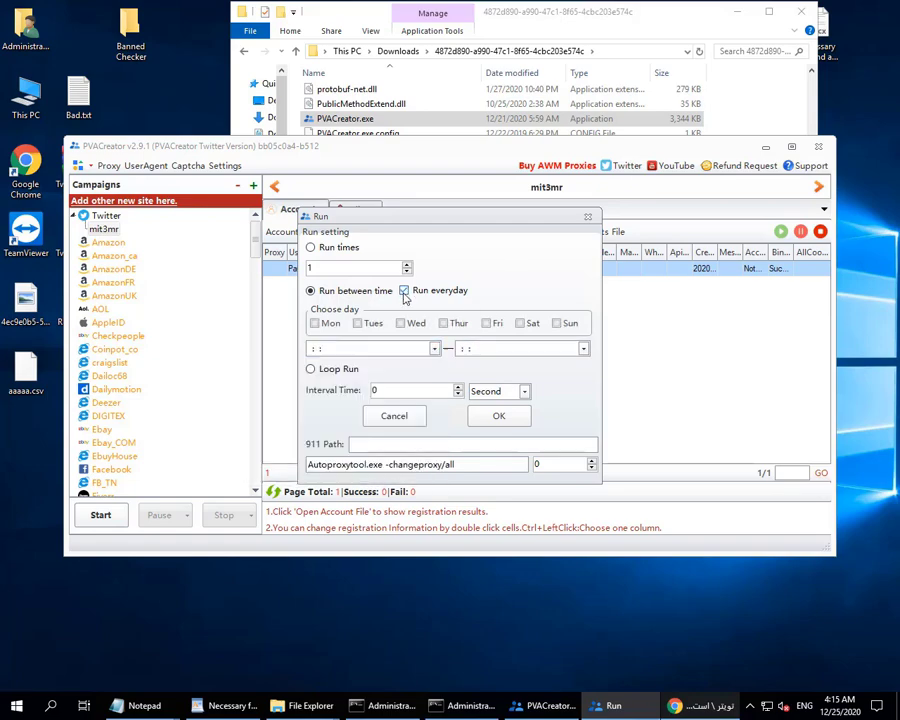
left_click(358, 323)
left_click(401, 324)
left_click(444, 324)
left_click(326, 372)
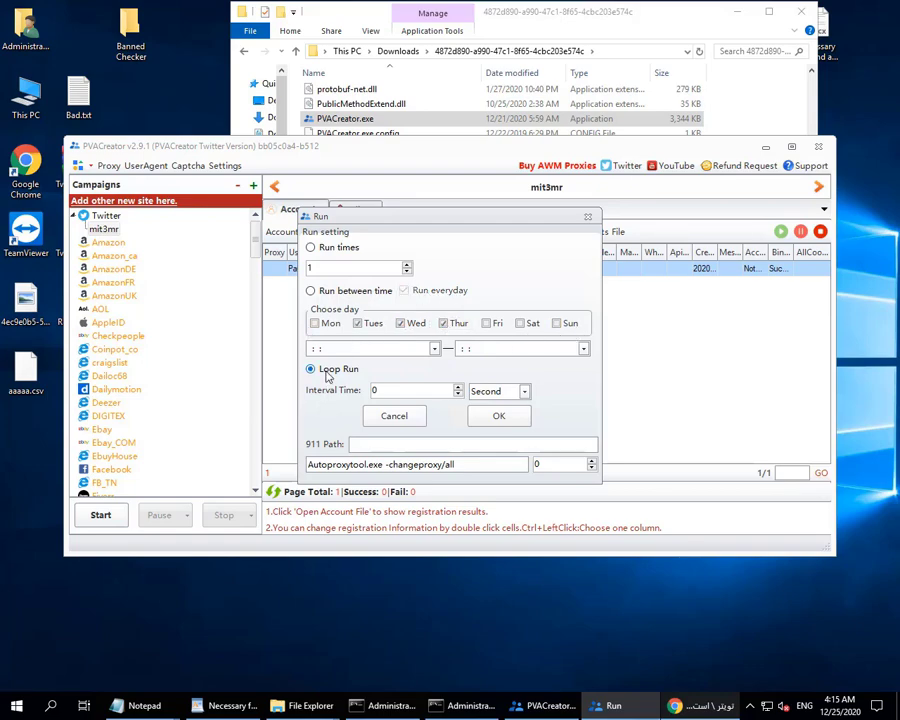
double_click(441, 390)
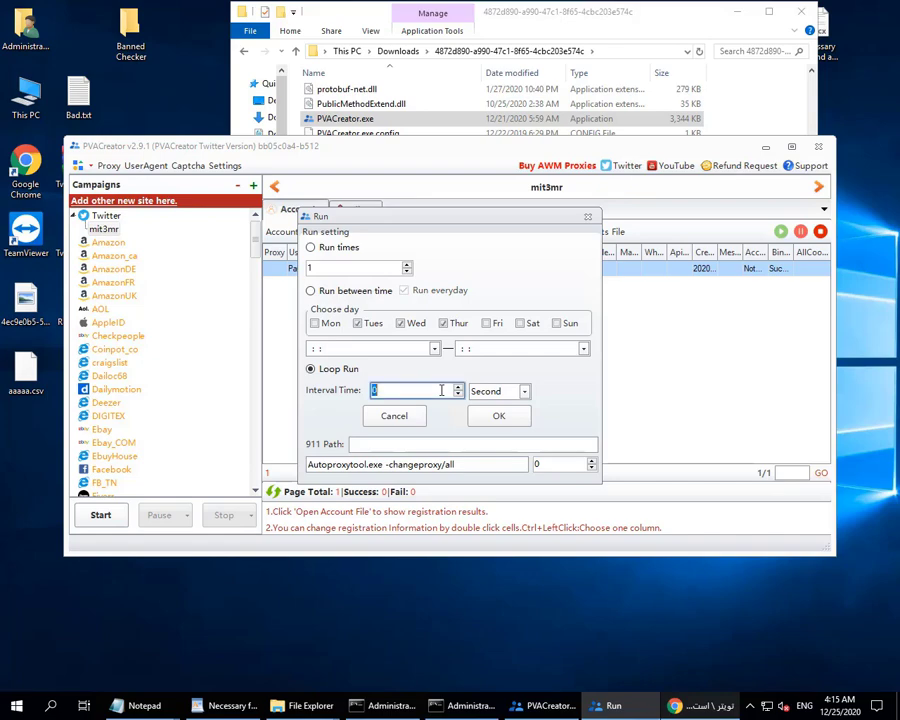
left_click(343, 247)
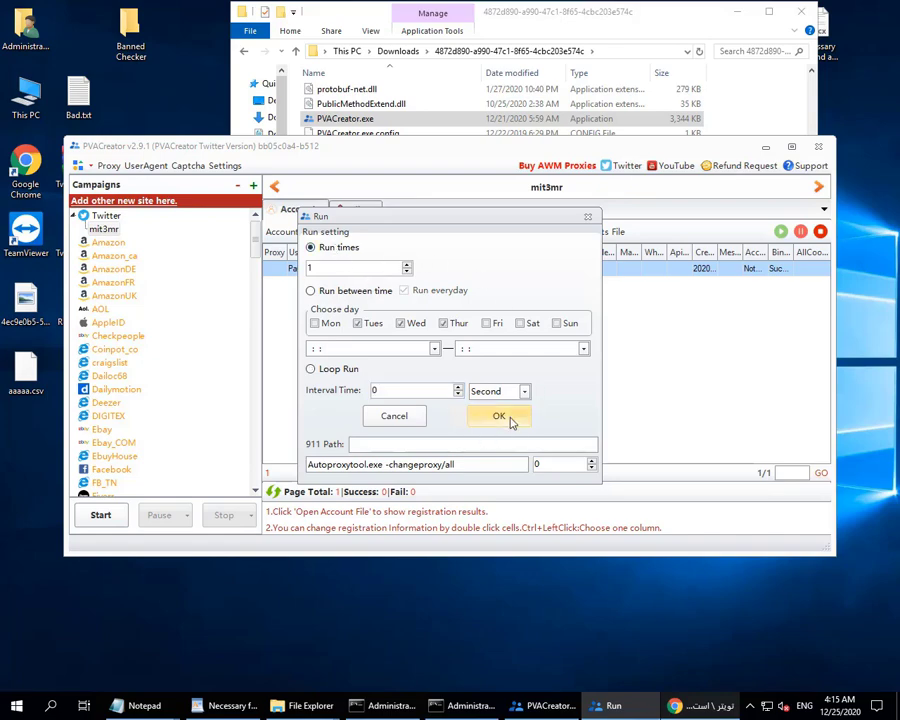
left_click(511, 418)
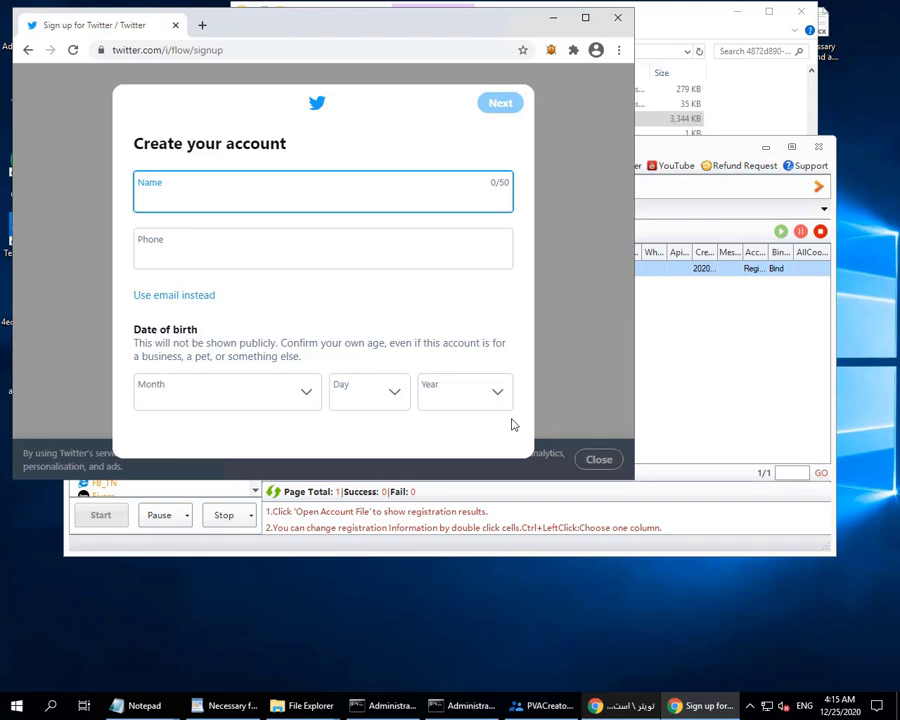
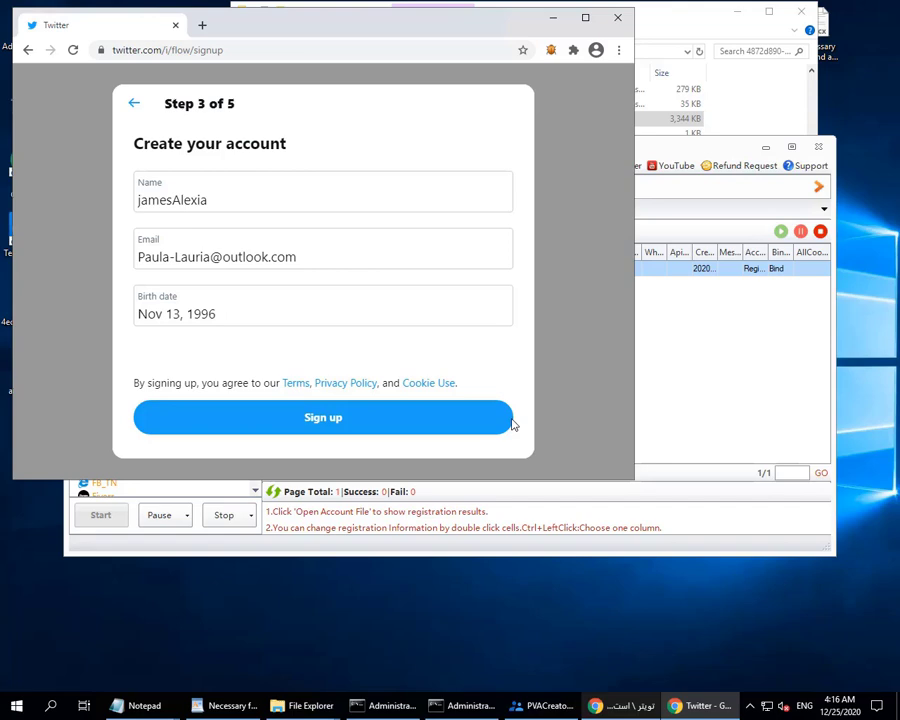
Enter the generated Outlook email address and submit the filled name, email and birth date.
left_click(511, 424)
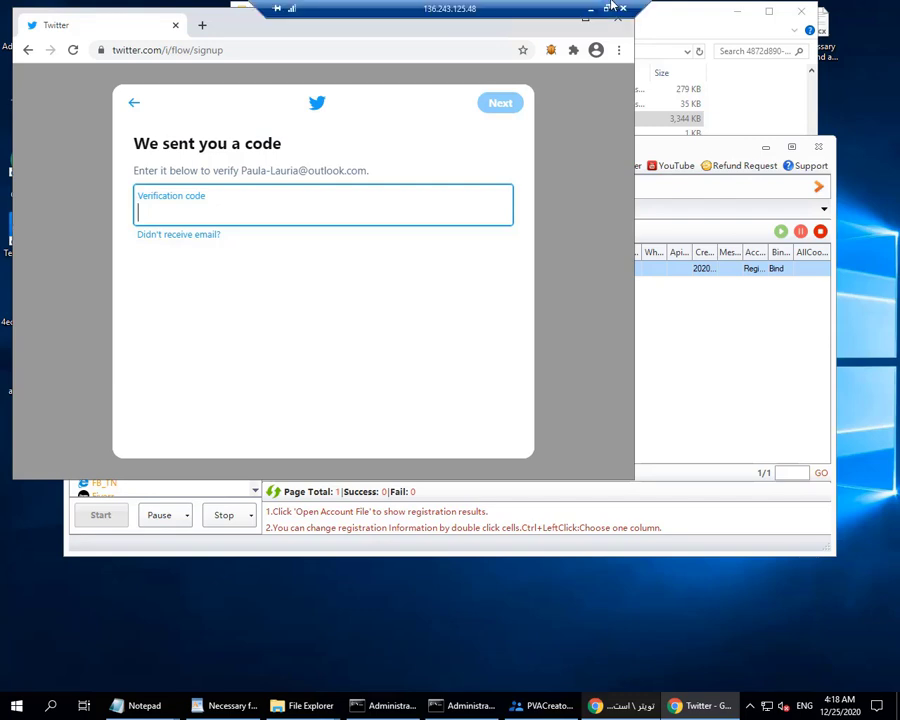
Restore the remote session to a window while the 'We sent you a code' page waits.
left_click(607, 8)
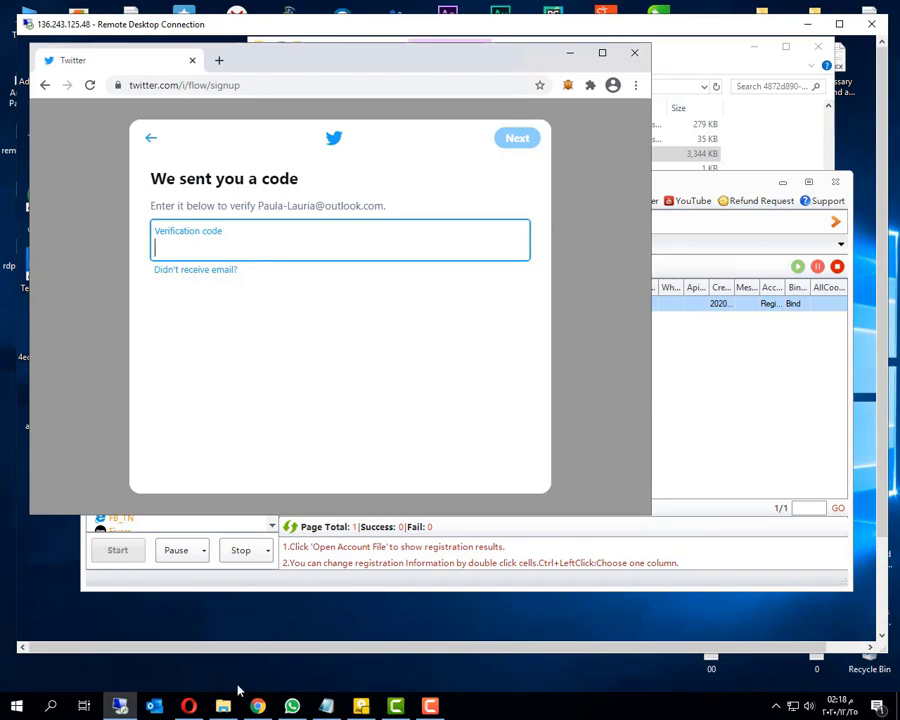
Open the Twitter verification email in the Outlook inbox, copy its code, and hide the browser.
left_click(189, 706)
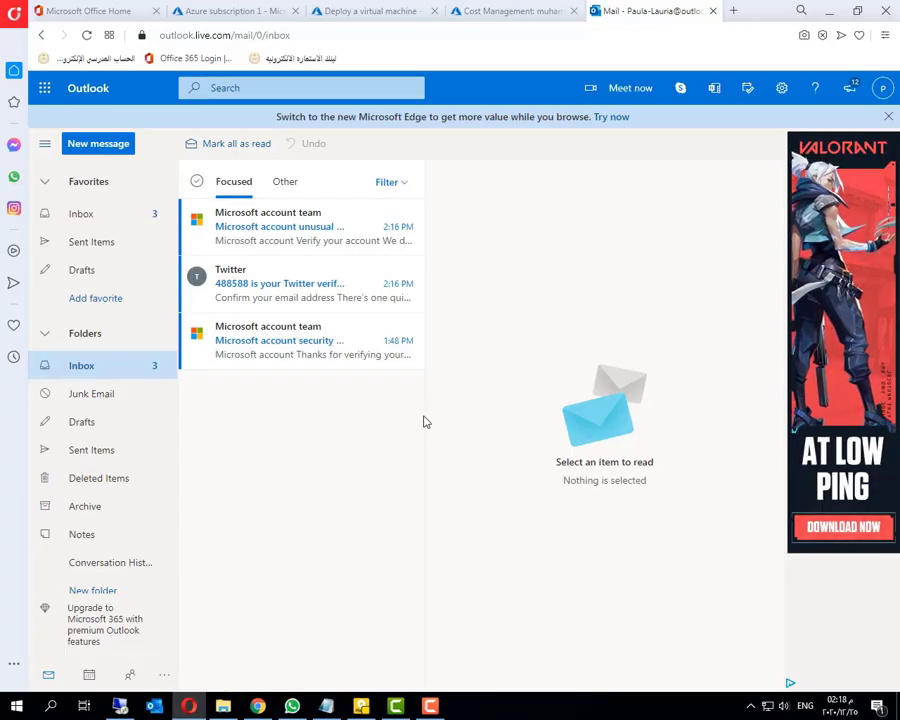
left_click(125, 217)
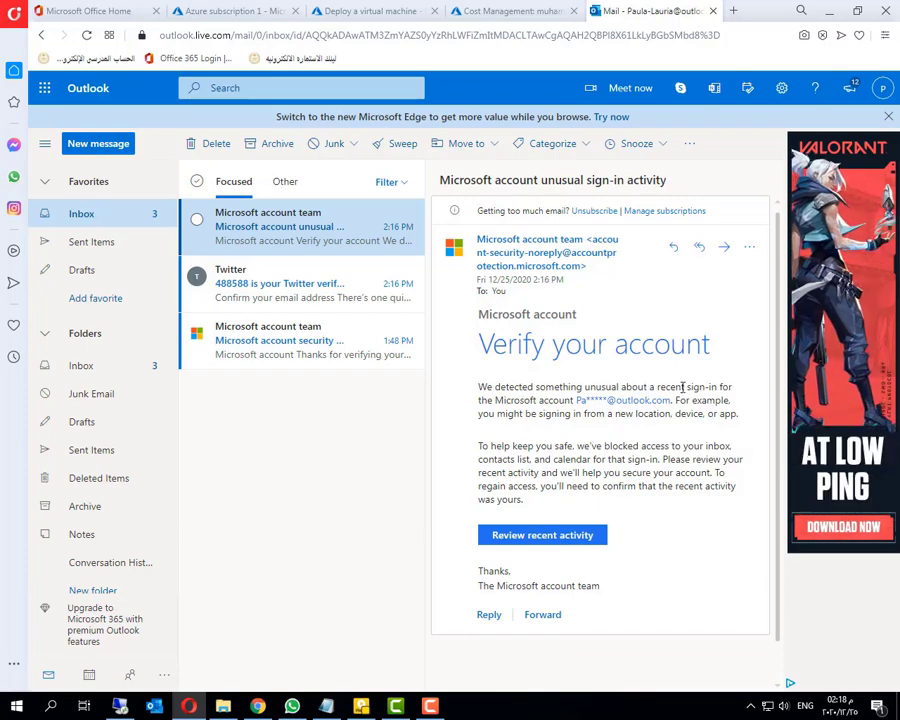
left_click(300, 285)
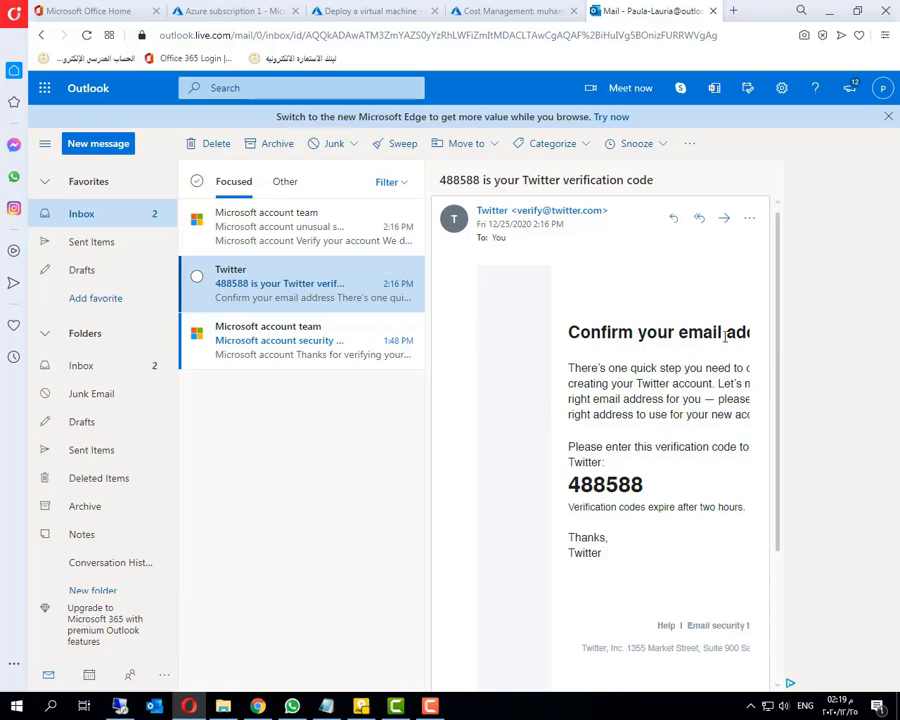
double_click(605, 484)
key("ctrl+c")
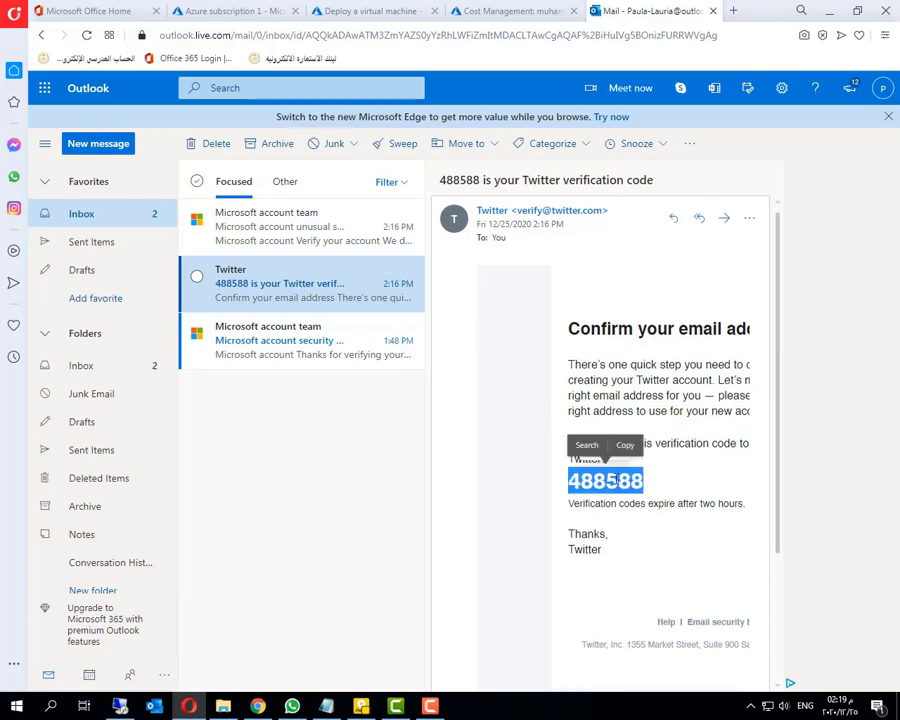
left_click(189, 708)
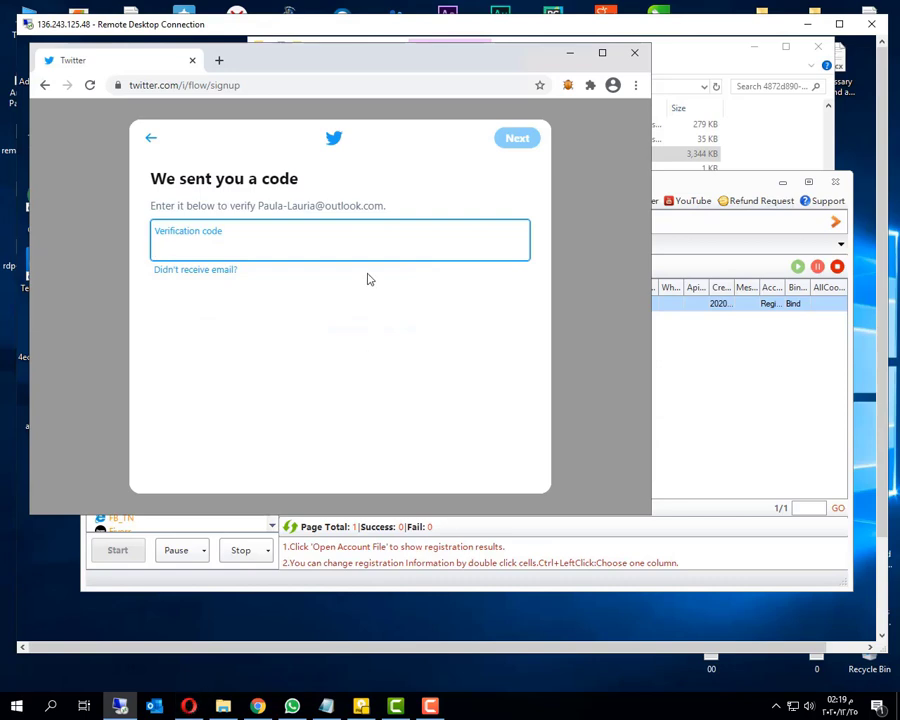
Paste the emailed code and the account password to verify sign-up, then return to full screen.
key("ctrl+v")
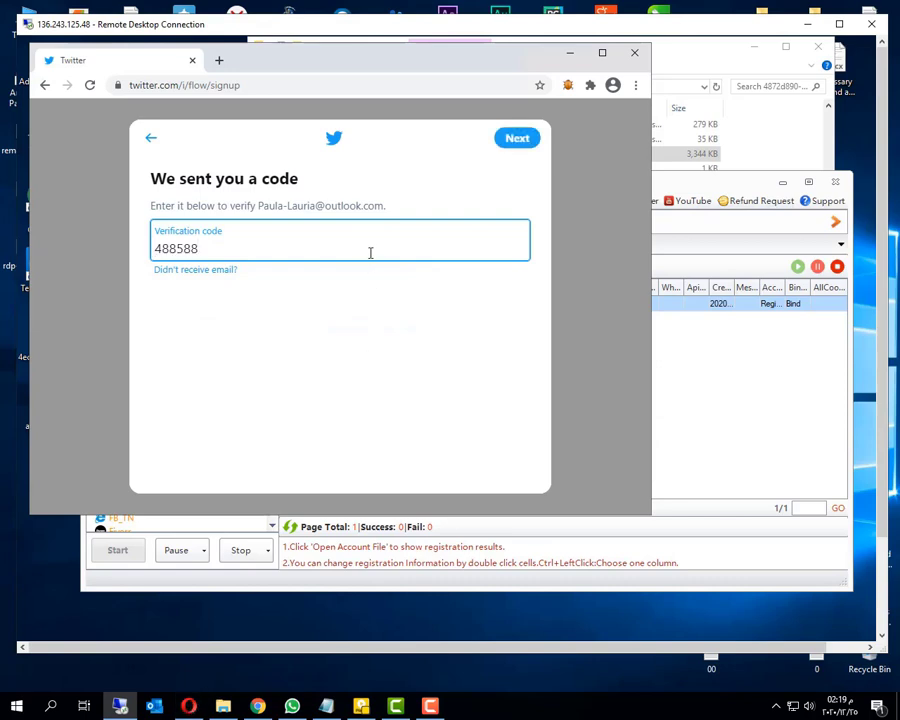
left_click(514, 145)
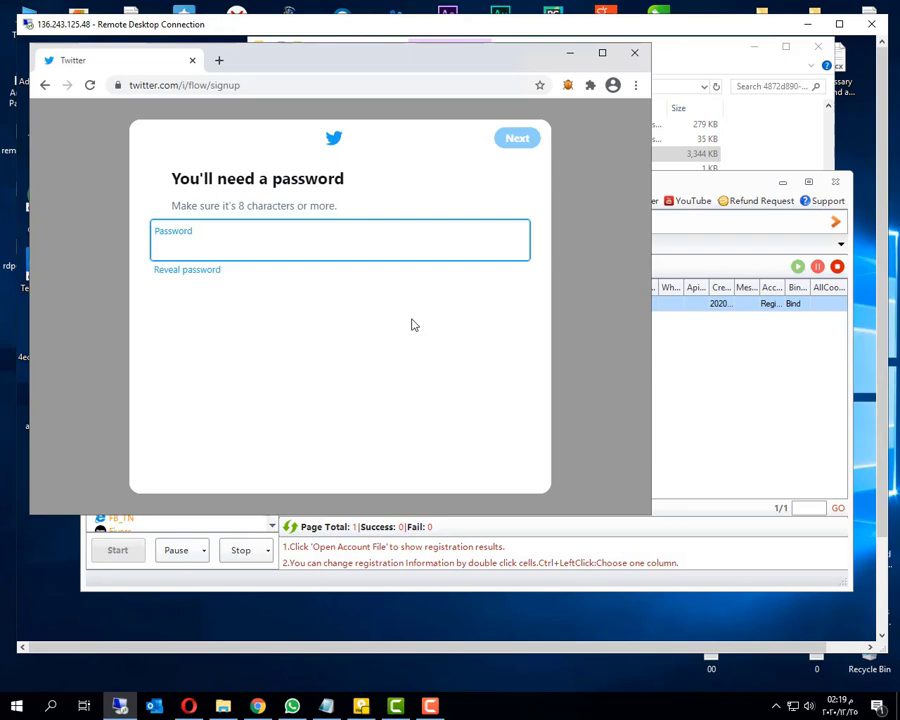
key("ctrl+v")
key("Return")
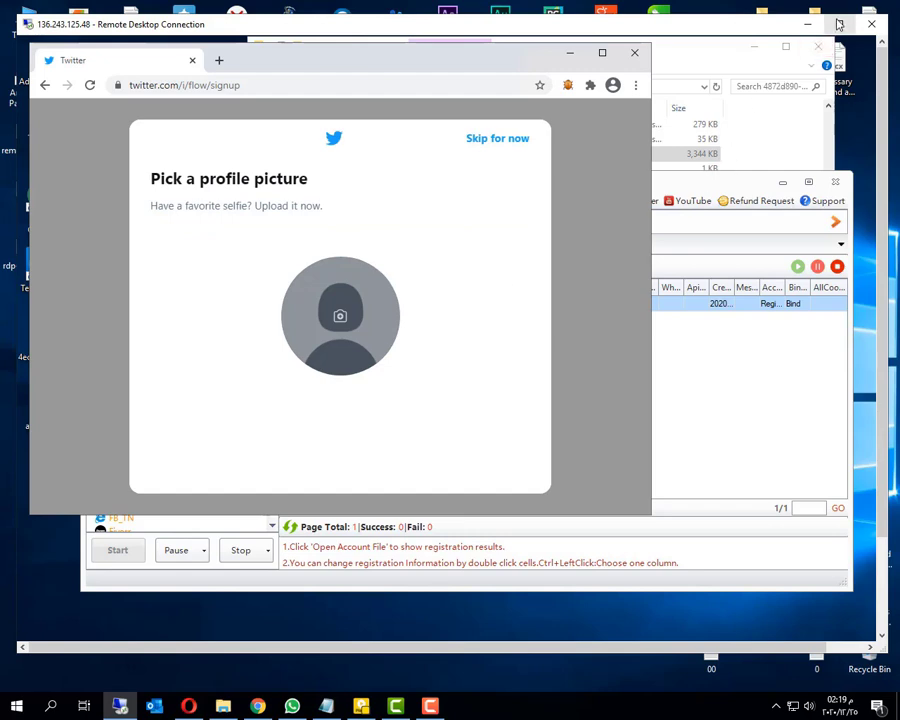
double_click(568, 24)
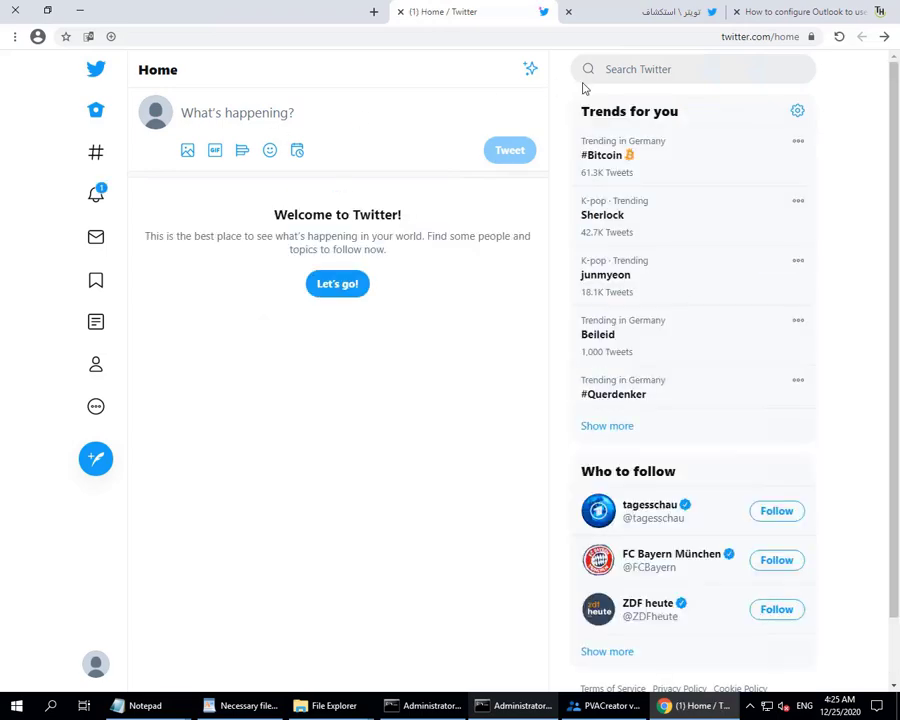
left_click(636, 68)
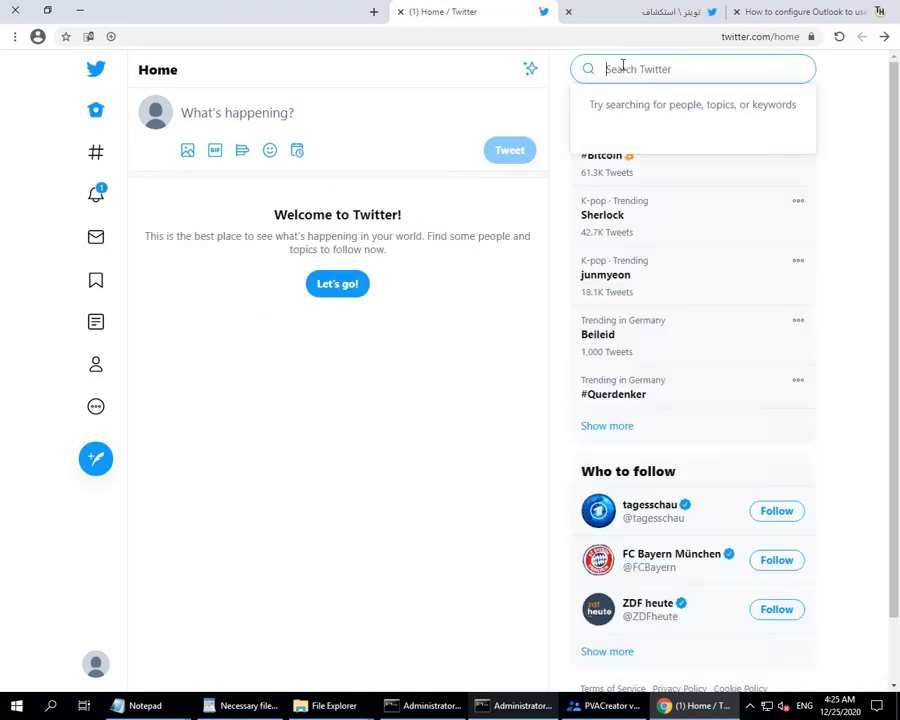
type("mits")
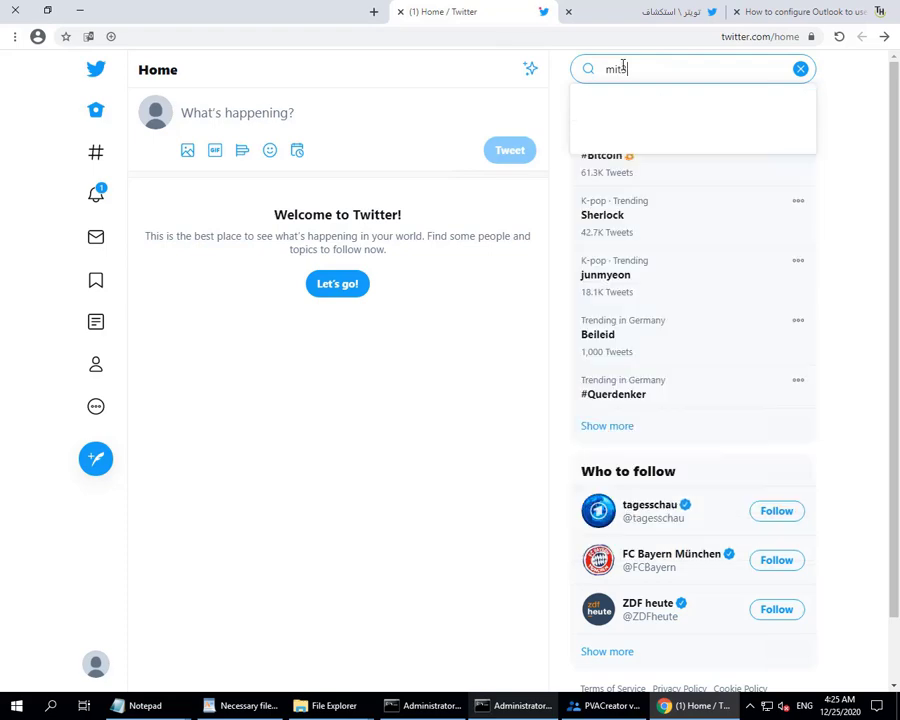
type("mr")
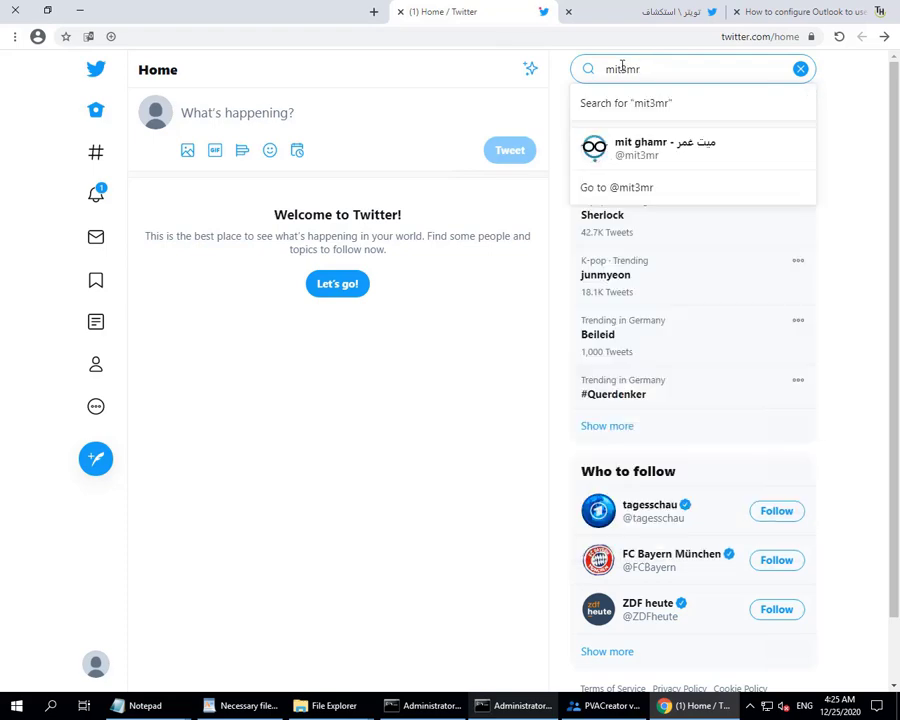
left_click(616, 150)
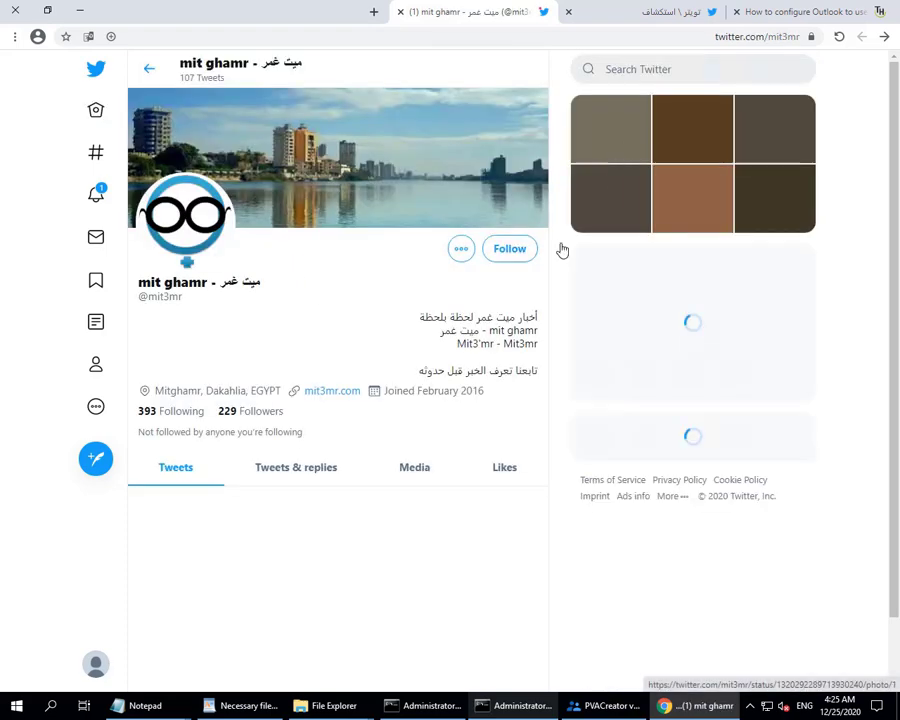
left_click(510, 250)
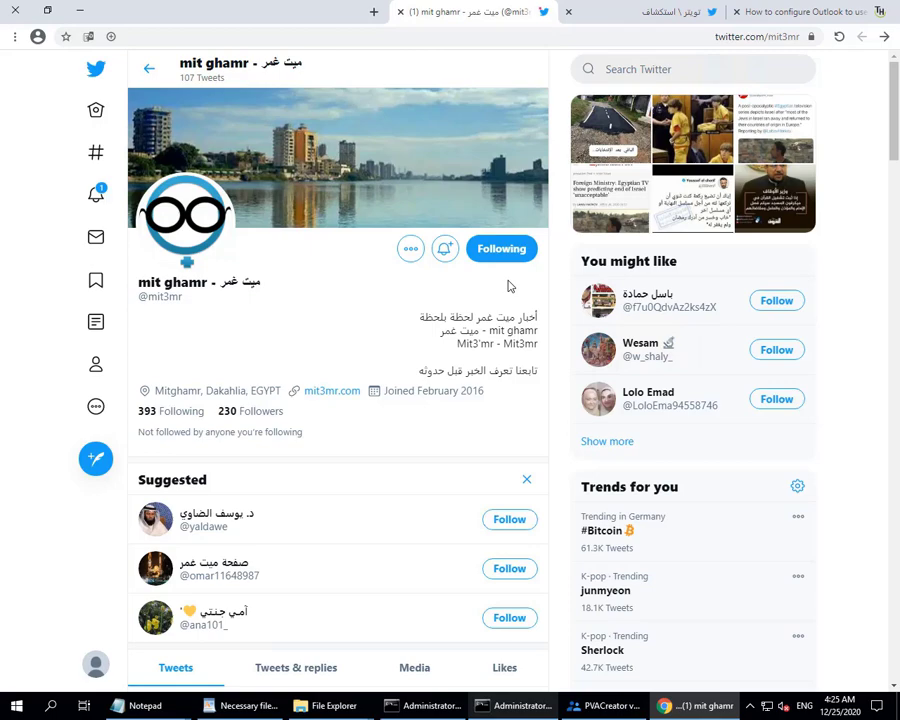
scroll(508, 287, "down", 5)
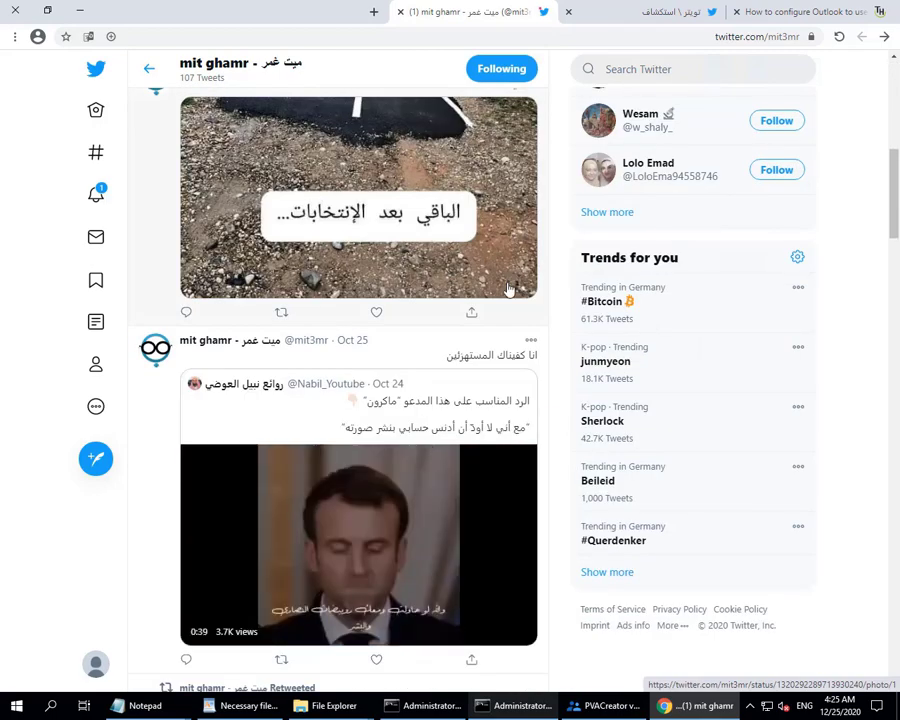
scroll(508, 287, "down", 10)
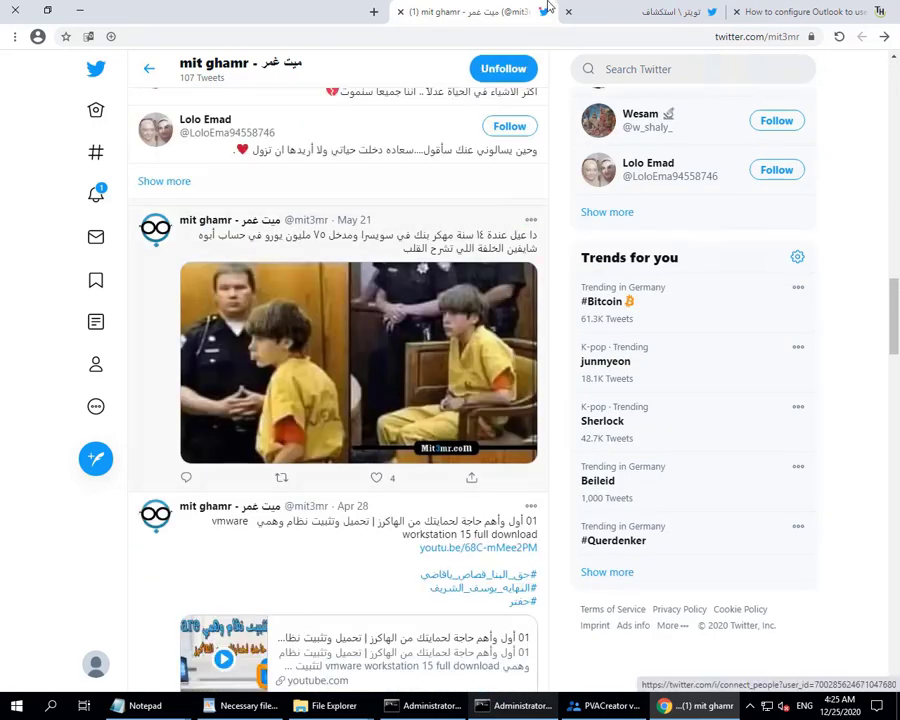
Restore the remote session to a window and stop the screen recording.
mouse_move(550, 3)
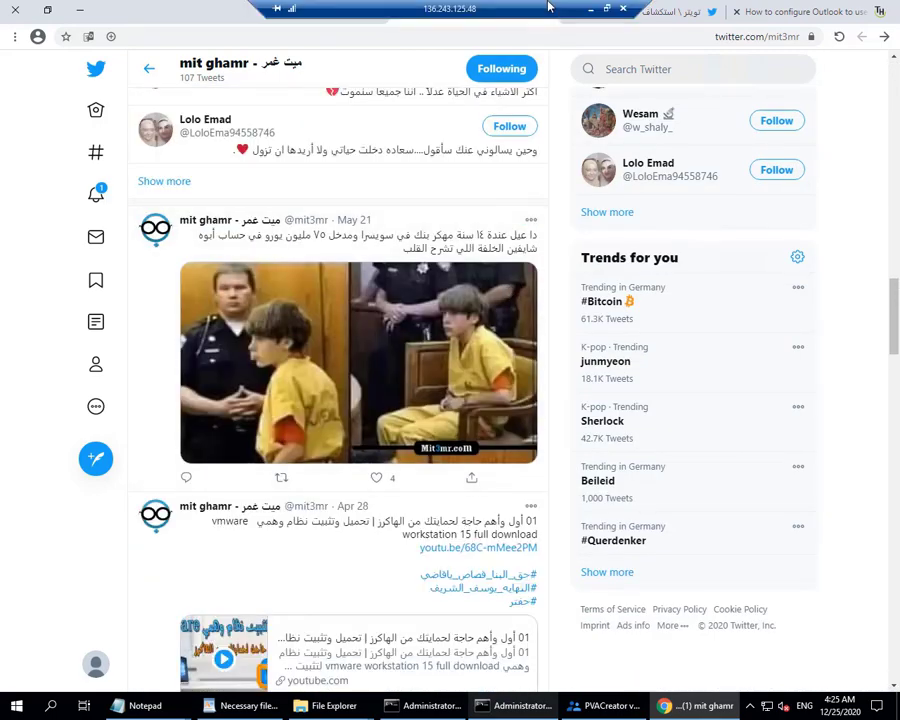
left_click(607, 10)
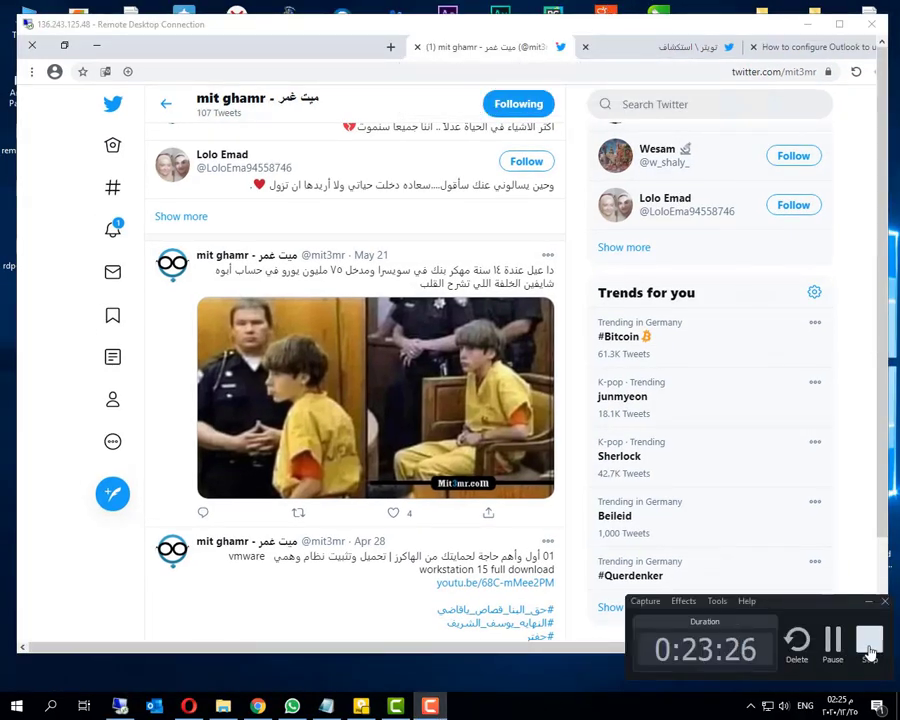
left_click(868, 639)
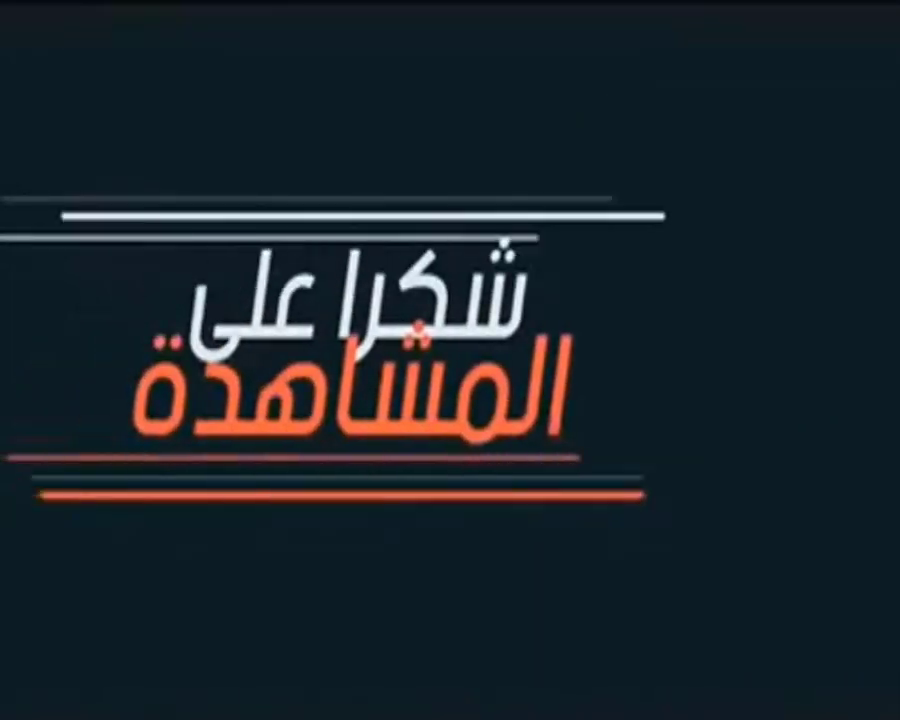